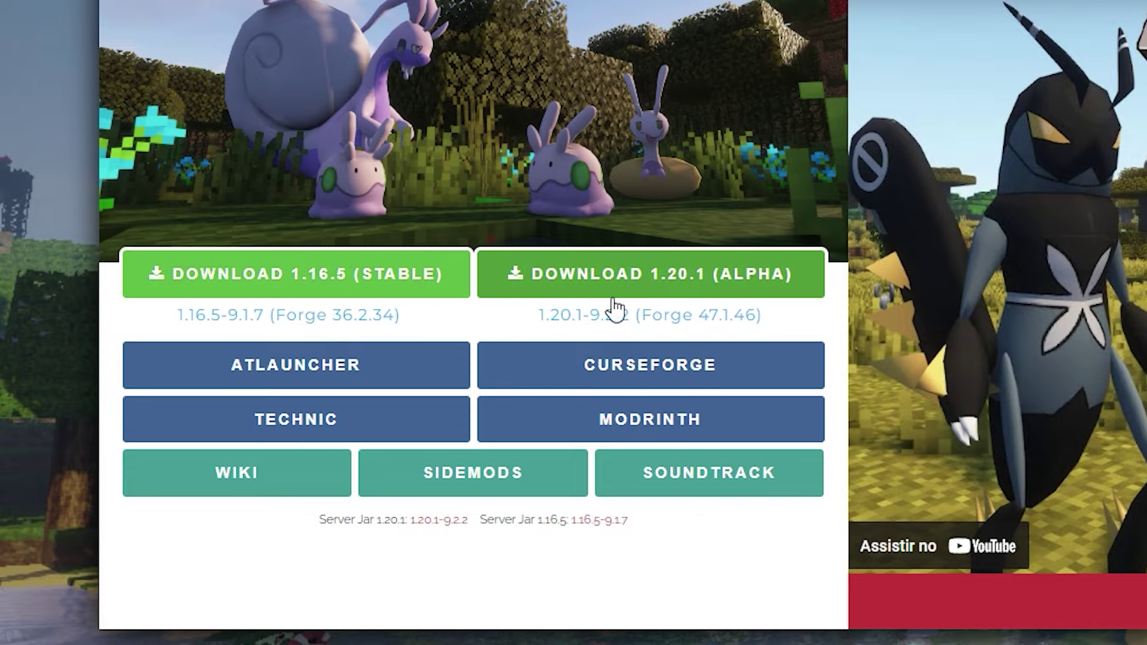
Step: Download Pixelmon 1.16.5 (Stable) and save the jar file in a new desktop folder named Pokémon
{"action": "left_click", "coordinate": [418, 275]}
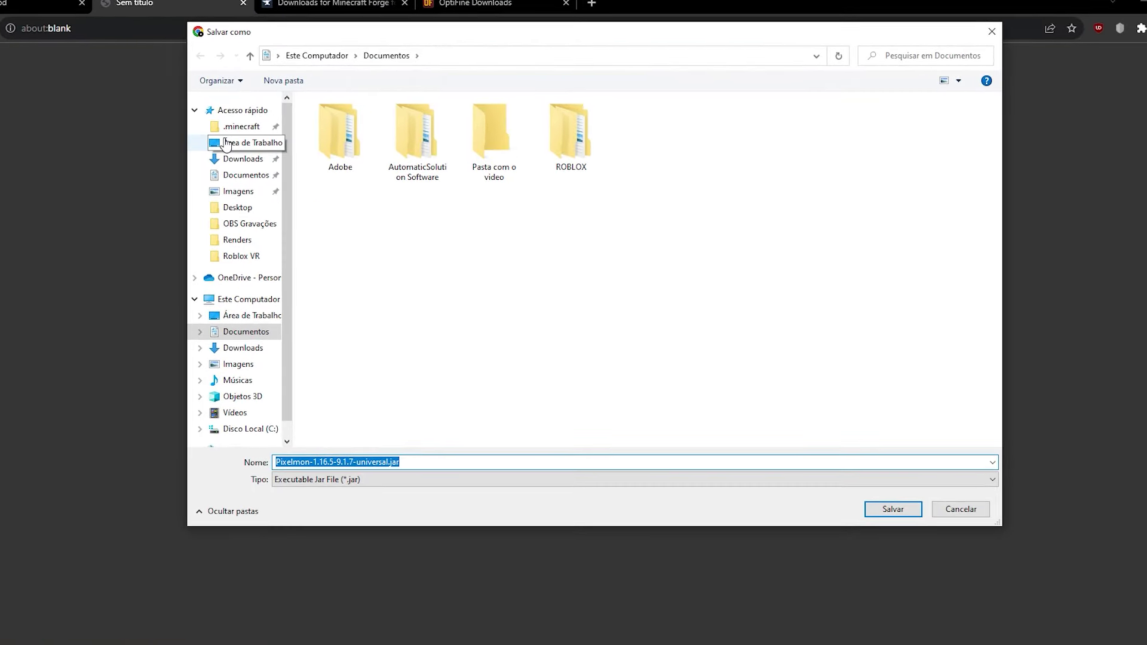
{"action": "left_click", "coordinate": [225, 144]}
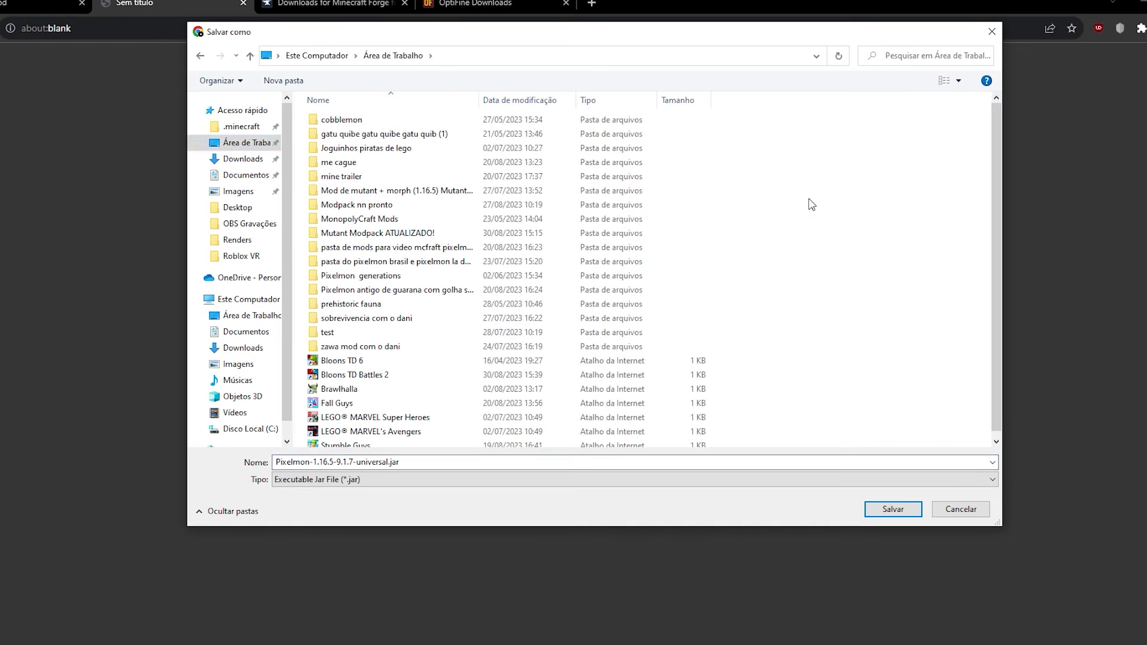
{"action": "right_click", "coordinate": [770, 184]}
{"action": "mouse_move", "coordinate": [827, 308]}
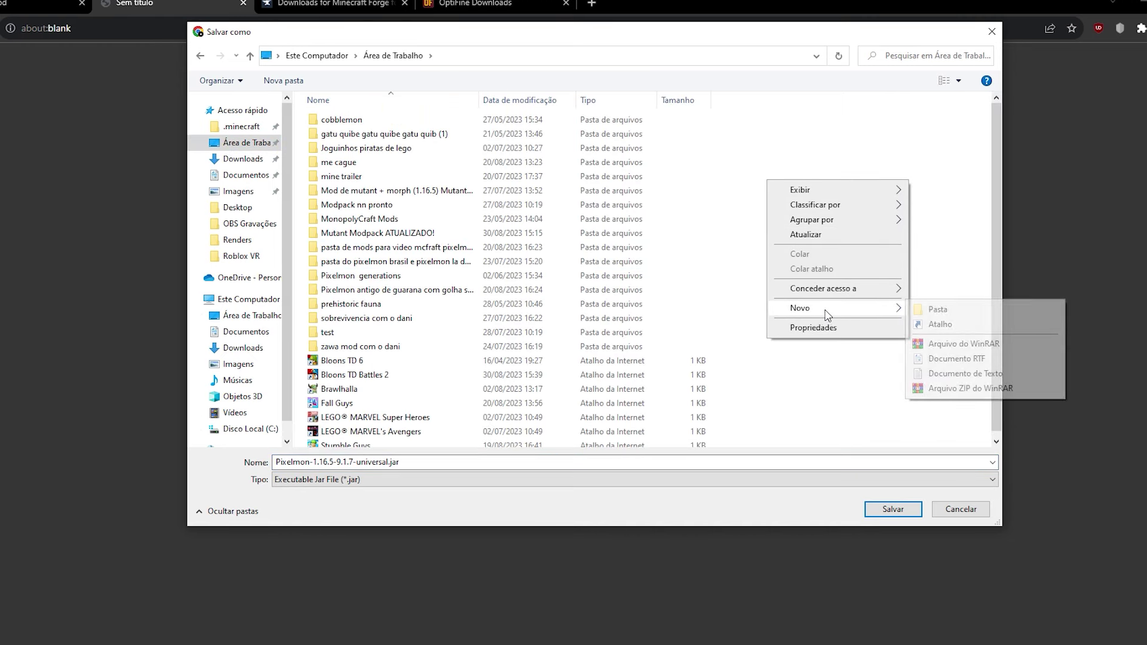
{"action": "left_click", "coordinate": [952, 311]}
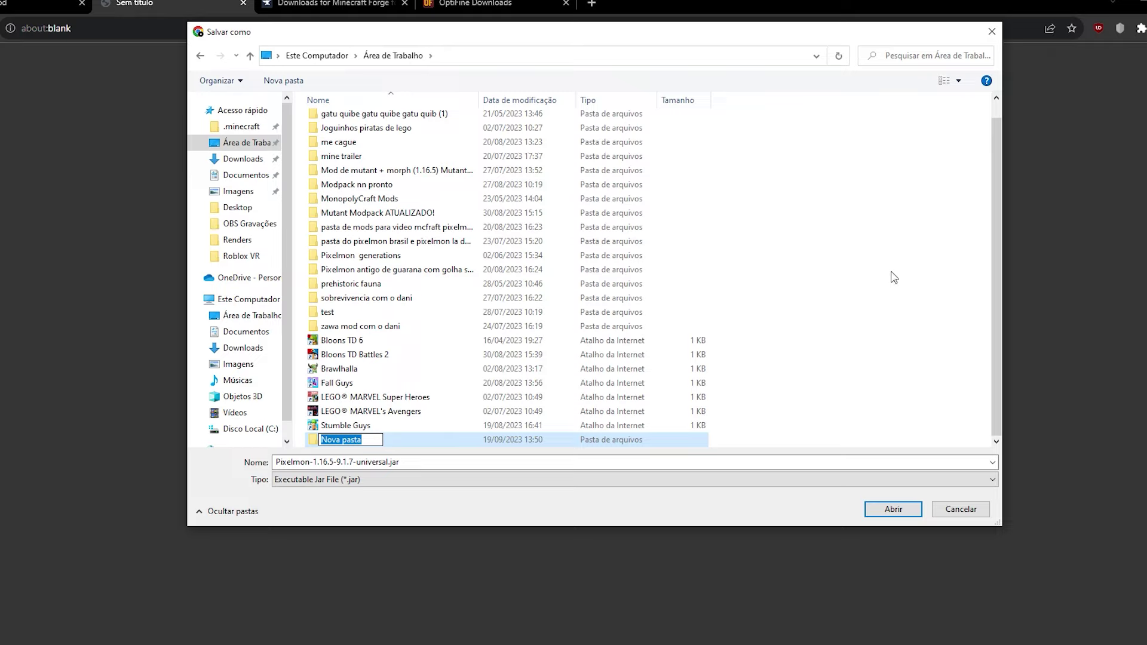
{"action": "type", "text": "Pokémon"}
{"action": "key", "text": "Return"}
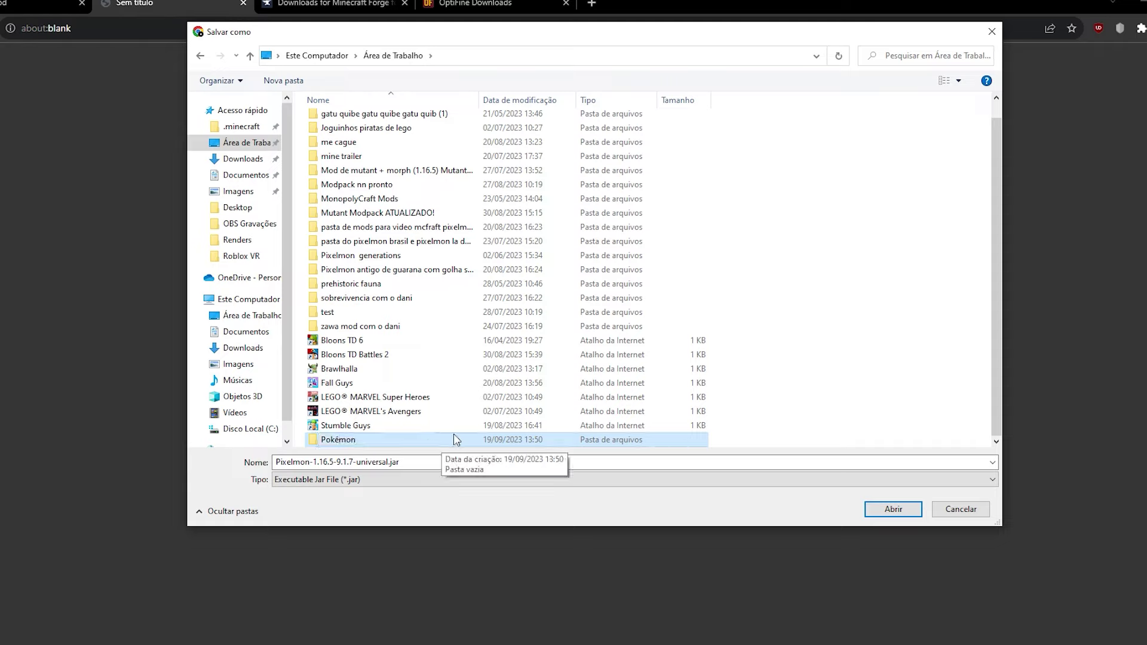
{"action": "double_click", "coordinate": [497, 441]}
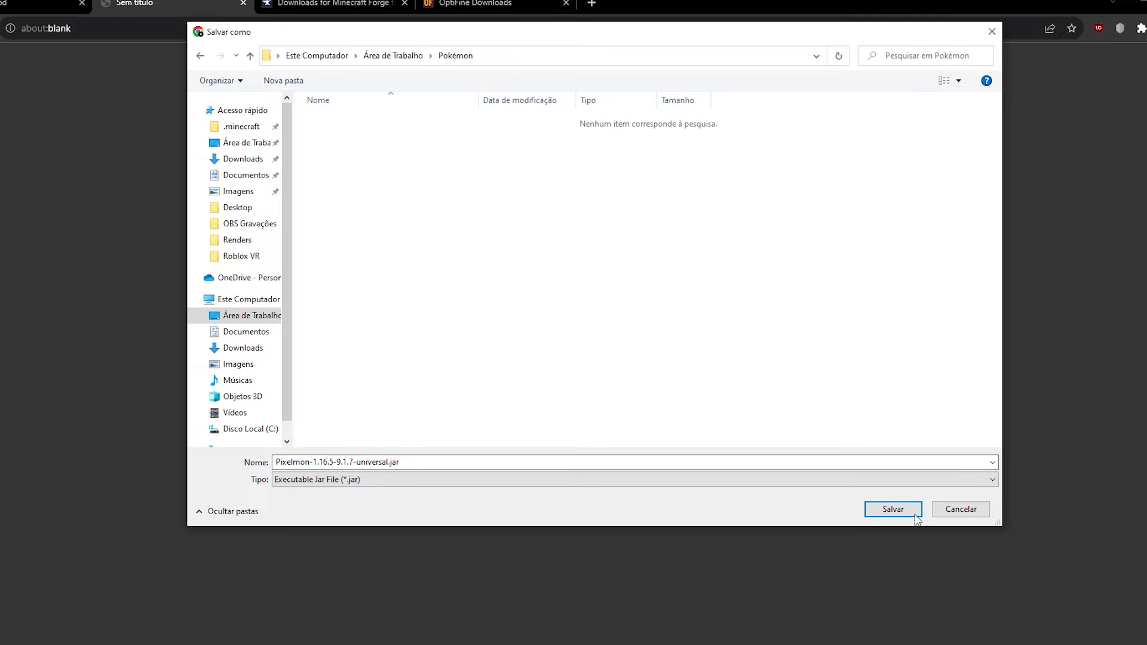
{"action": "left_click", "coordinate": [893, 510]}
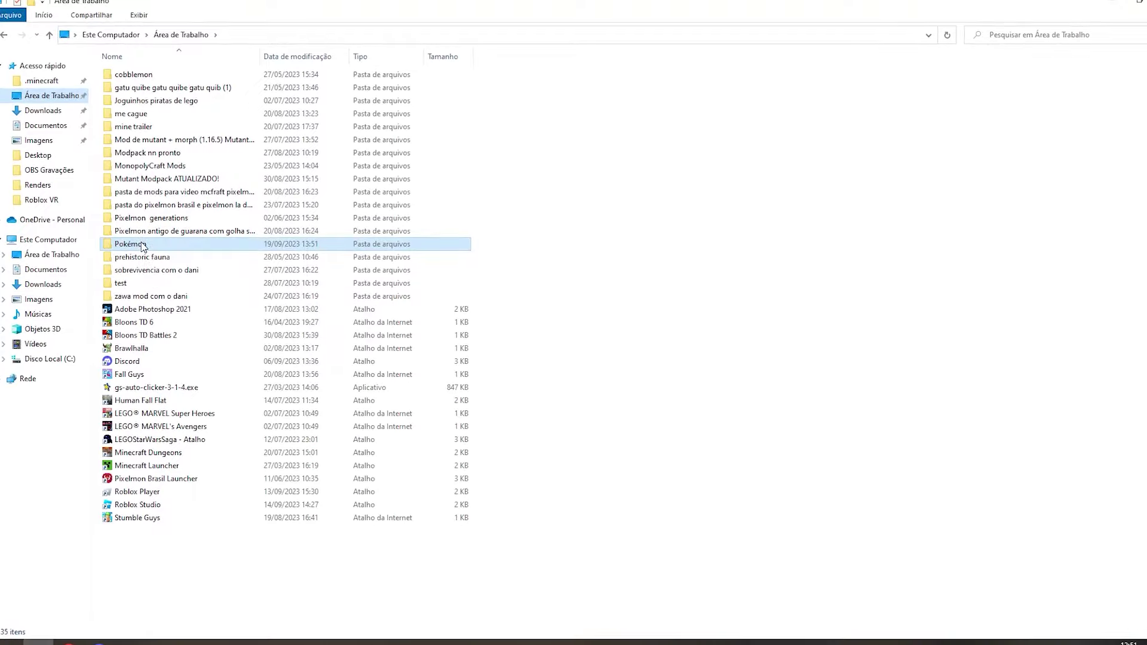
Step: Switch to File Explorer and open the Pokémon folder on the desktop to check the downloaded mod file
{"action": "double_click", "coordinate": [141, 247]}
{"action": "left_click_drag", "start_coordinate": [306, 242], "coordinate": [915, 92]}
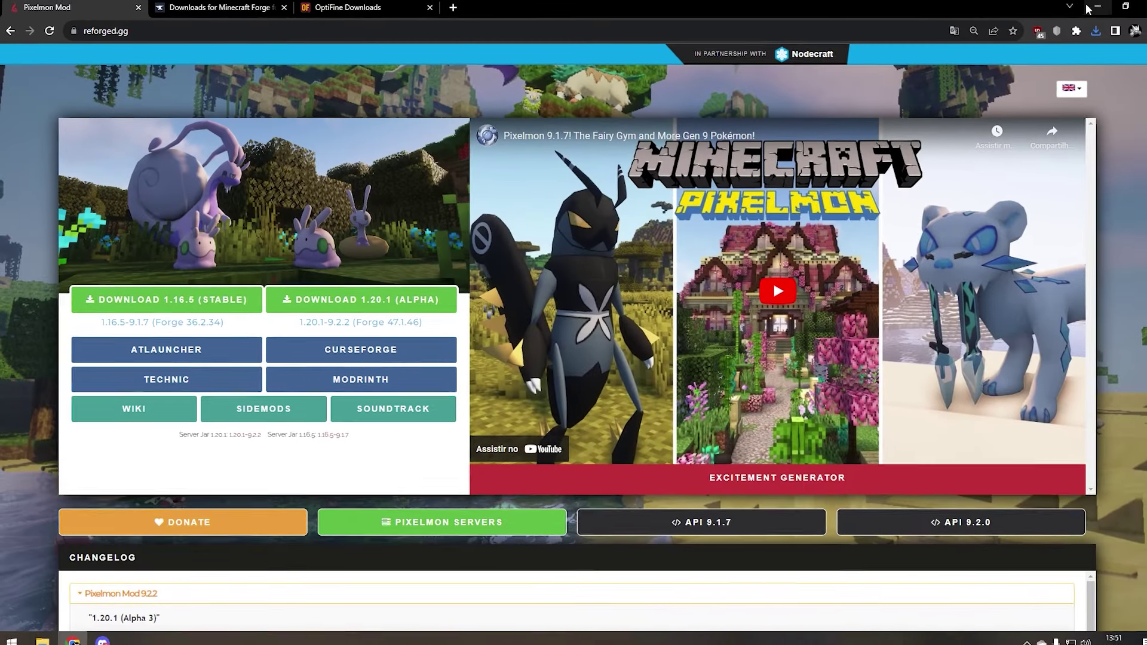
Step: Switch to the browser and open the Minecraft Forge downloads page for version 1.16.5
{"action": "left_click", "coordinate": [221, 7]}
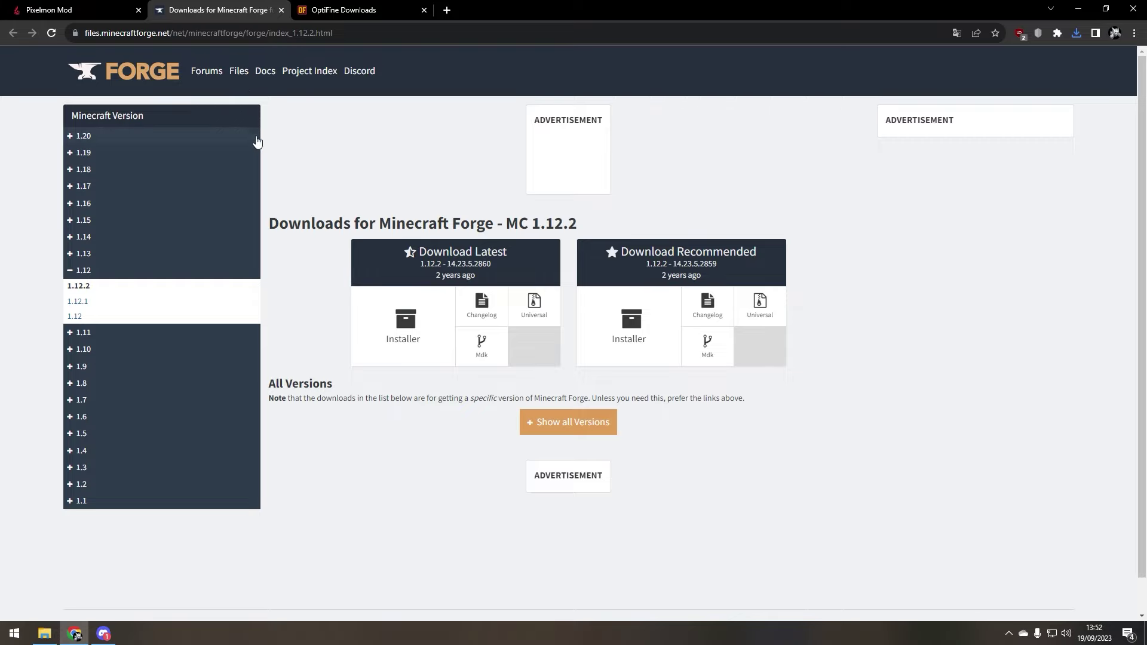
{"action": "left_click", "coordinate": [126, 204]}
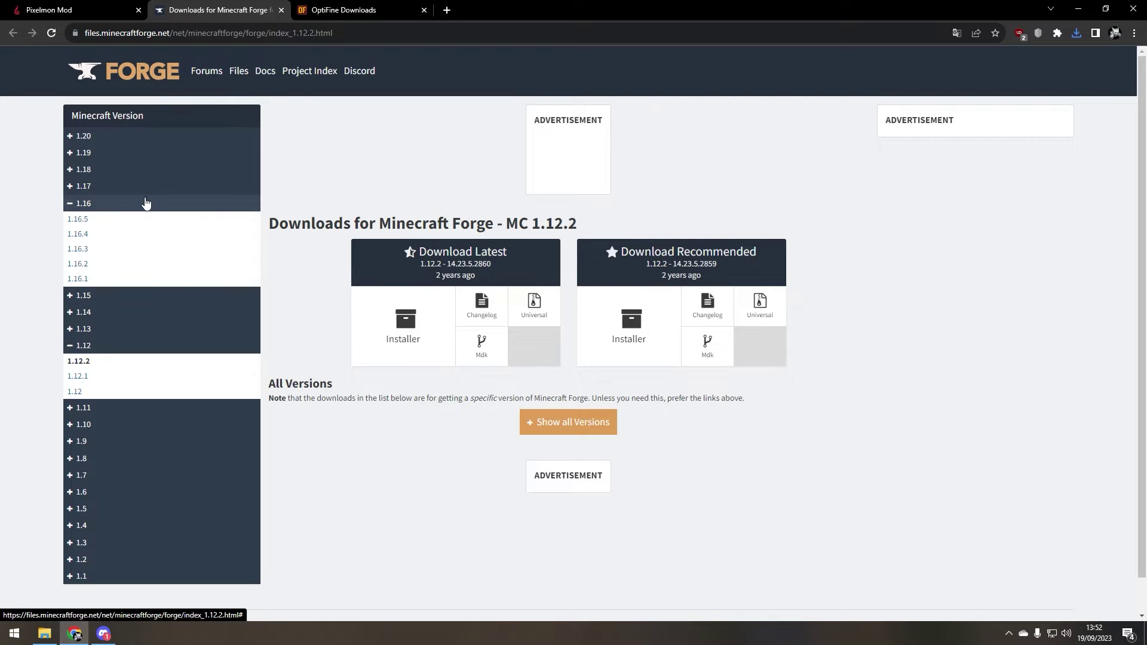
{"action": "left_click", "coordinate": [146, 204]}
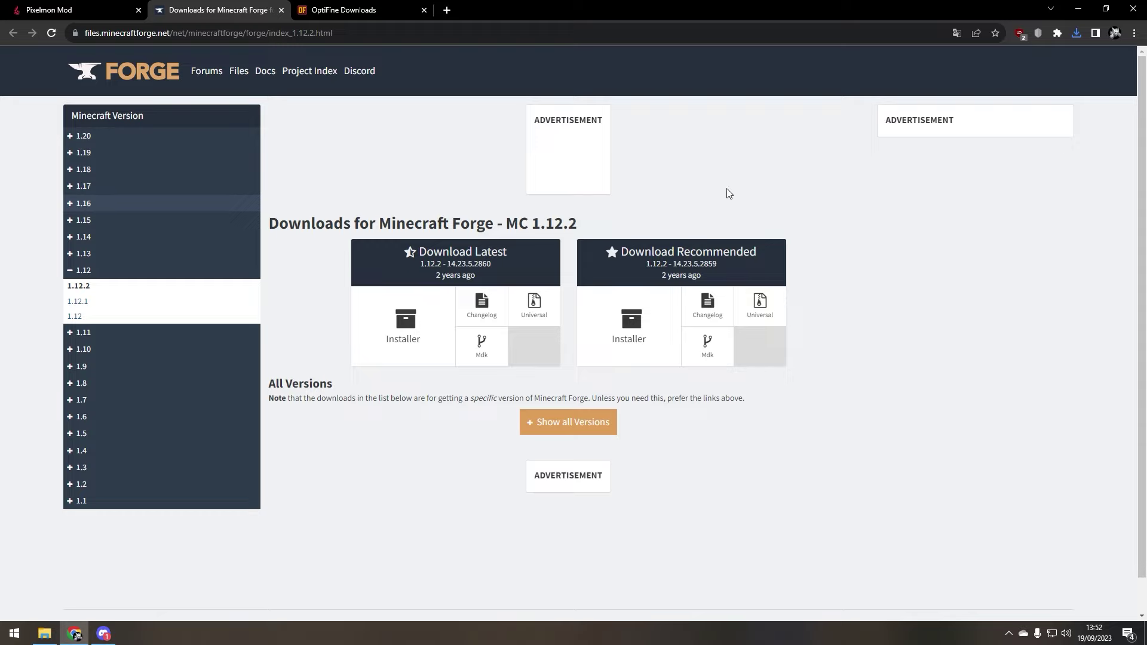
{"action": "left_click", "coordinate": [70, 206]}
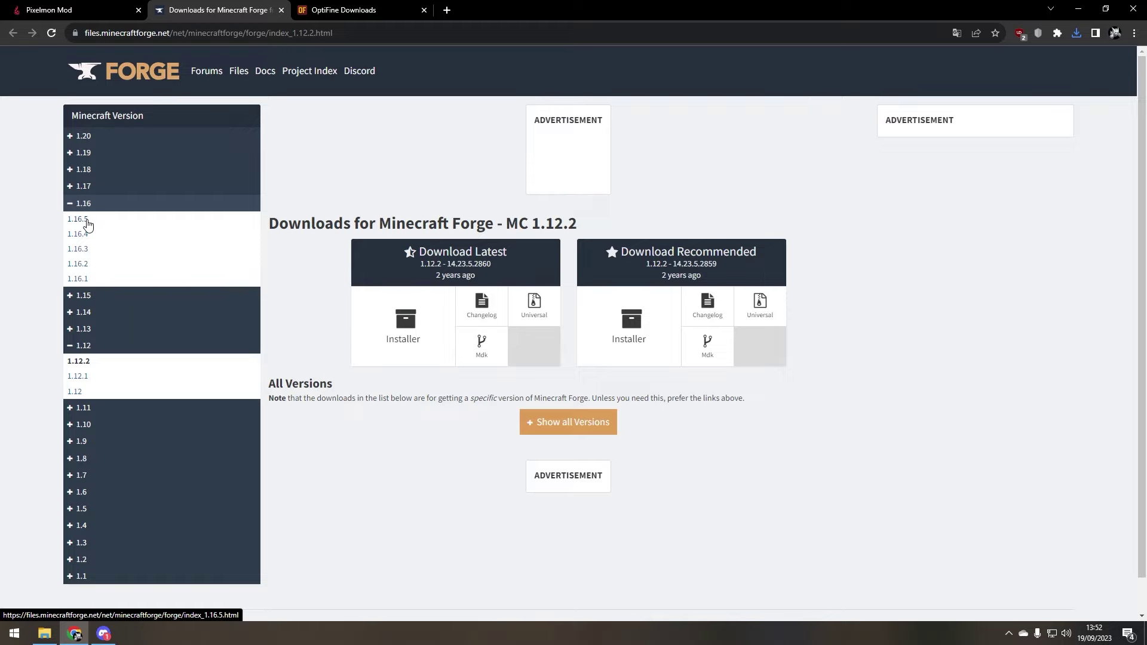
{"action": "left_click", "coordinate": [87, 222]}
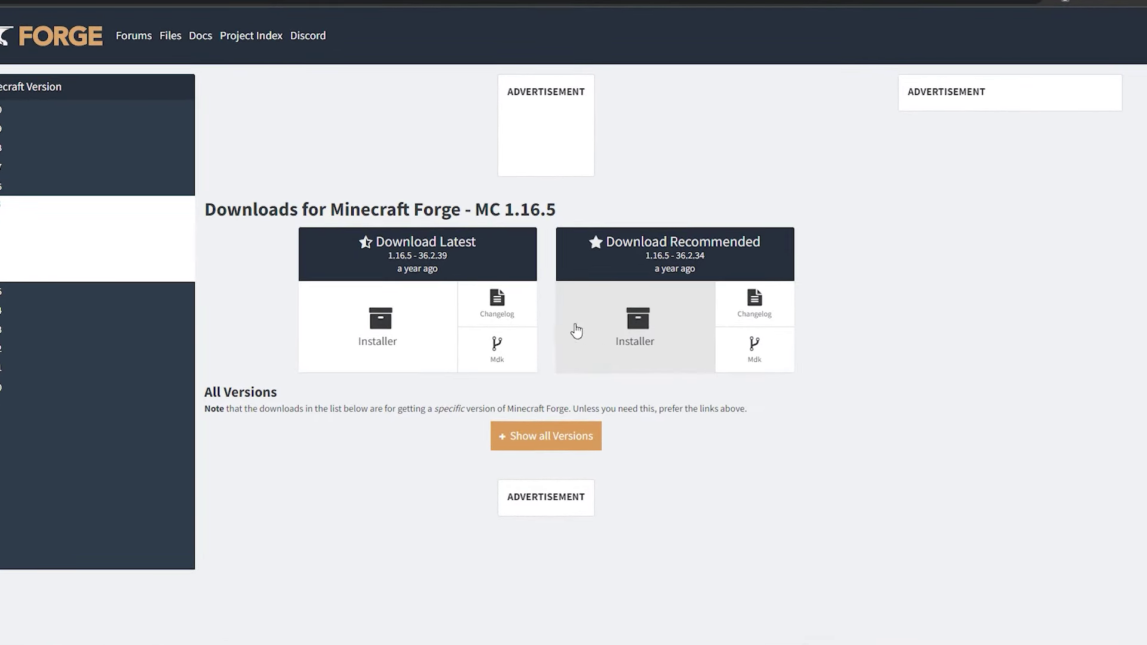
Step: Download the recommended Forge 1.16.5 - 36.2.34 installer and save it in the desktop's Pokémon folder
{"action": "left_click", "coordinate": [638, 325]}
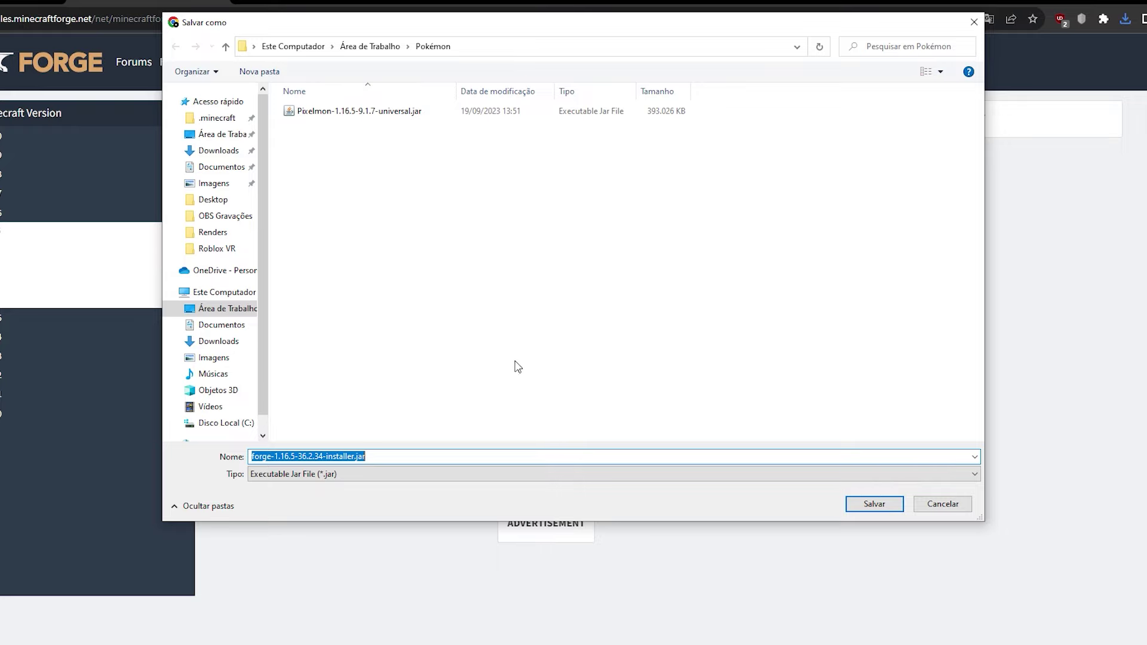
{"action": "left_click", "coordinate": [211, 310]}
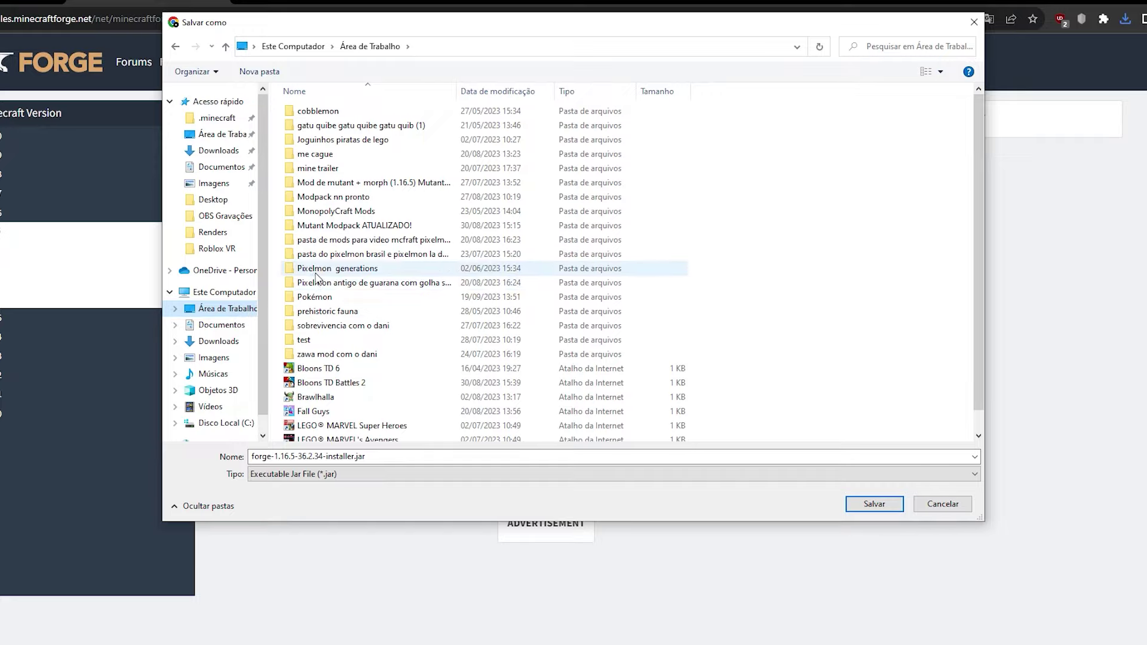
{"action": "double_click", "coordinate": [328, 297]}
{"action": "left_click", "coordinate": [874, 503]}
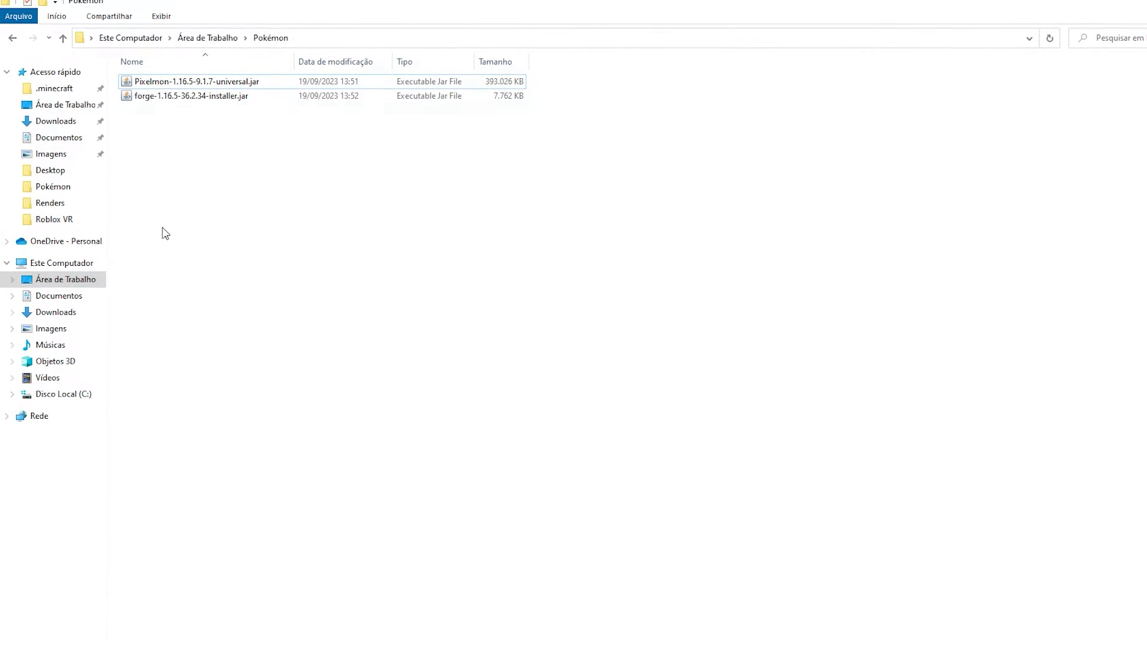
Step: Run forge-1.16.5-36.2.34-installer.jar from the Pokémon folder in File Explorer and install the Forge client
{"action": "double_click", "coordinate": [171, 96]}
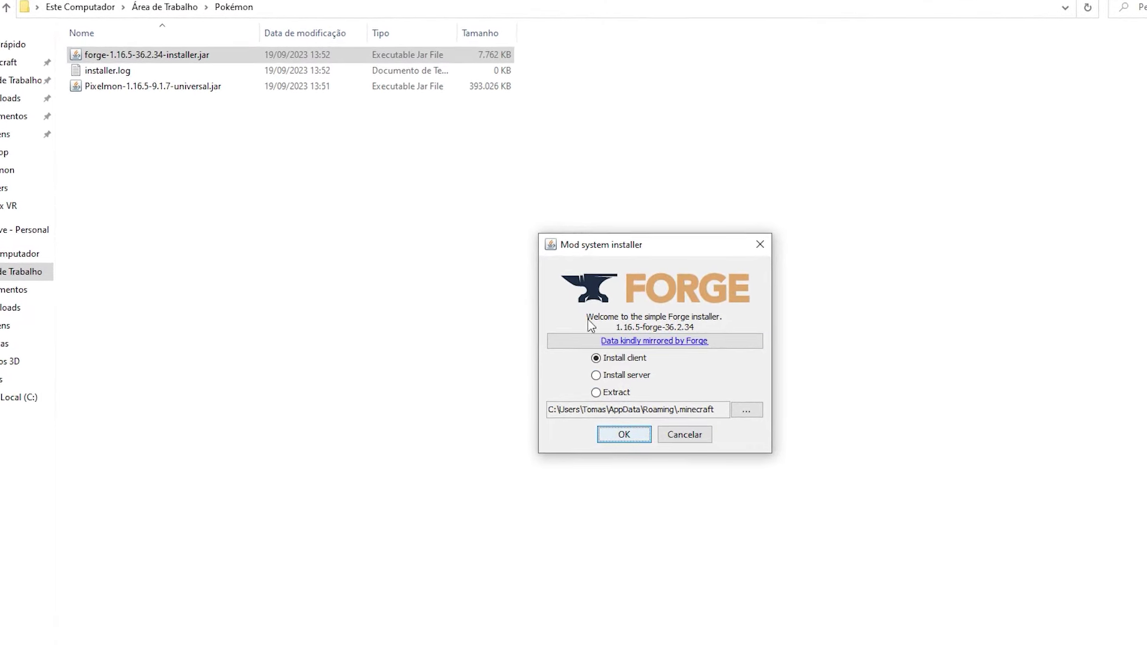
{"action": "left_click", "coordinate": [603, 357]}
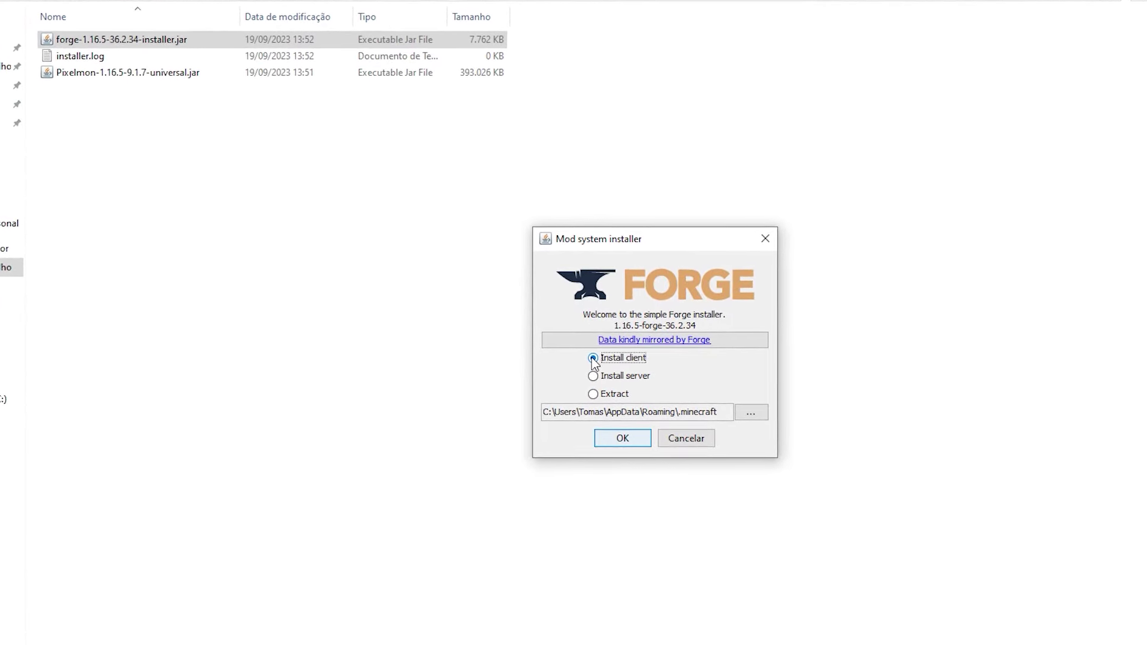
{"action": "left_click", "coordinate": [619, 441]}
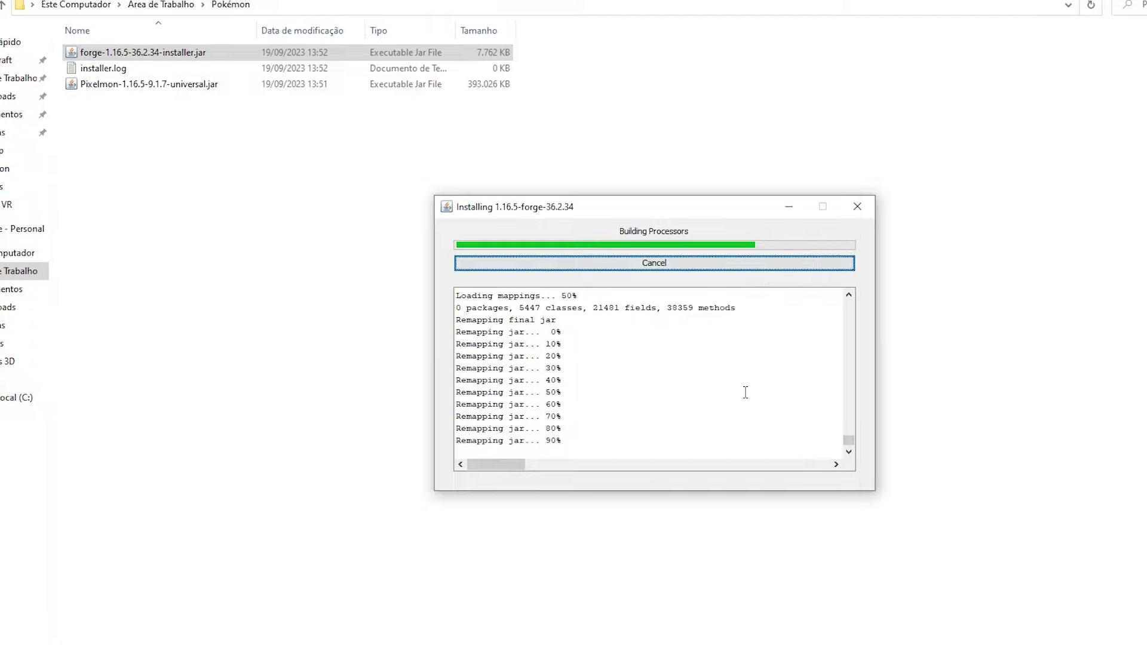
{"action": "left_click", "coordinate": [652, 373]}
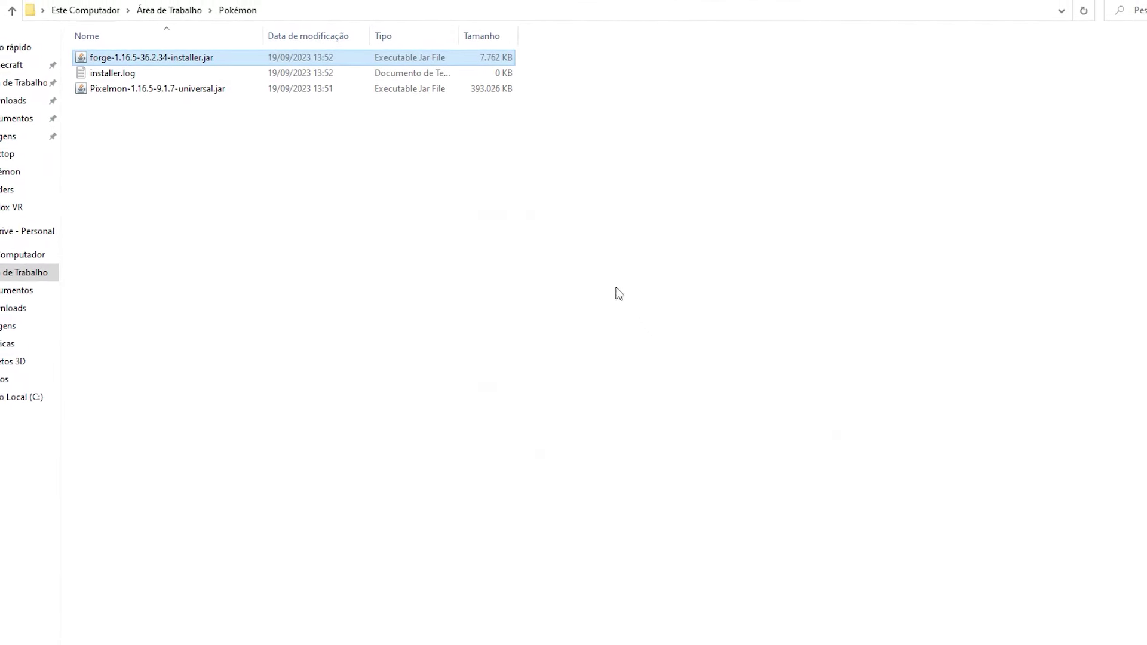
Step: Delete the Forge installer and installer.log from the Pokémon folder
{"action": "left_click_drag", "start_coordinate": [657, 95], "coordinate": [757, 138]}
{"action": "left_click", "coordinate": [441, 88]}
{"action": "left_click", "coordinate": [358, 78], "text": "ctrl"}
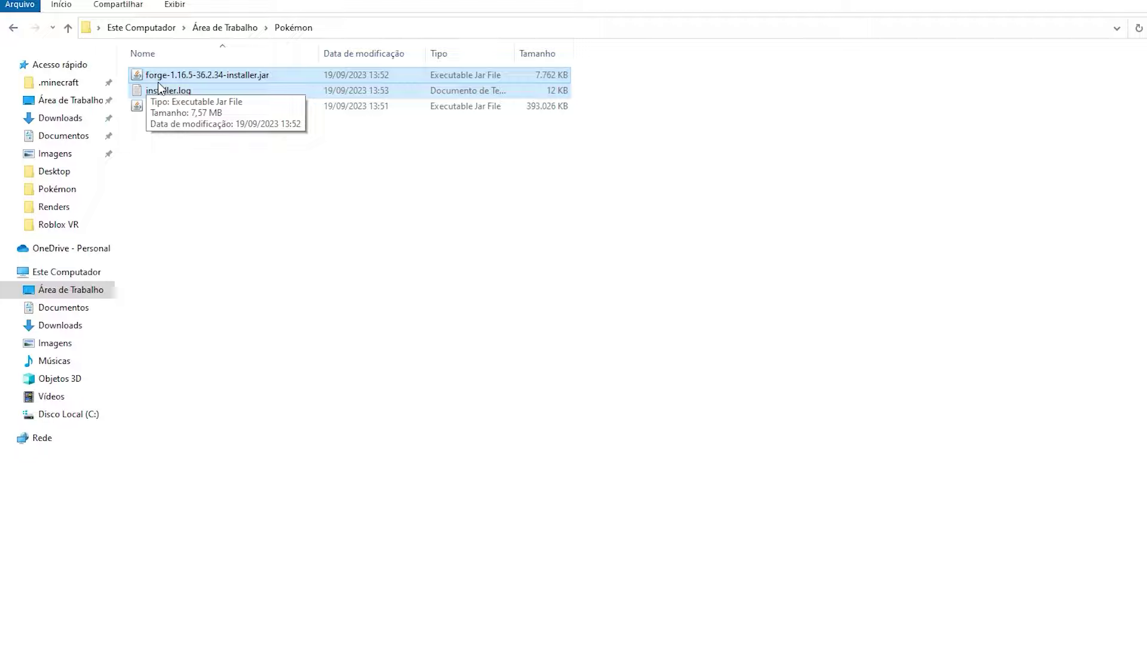
{"action": "key", "text": "Delete"}
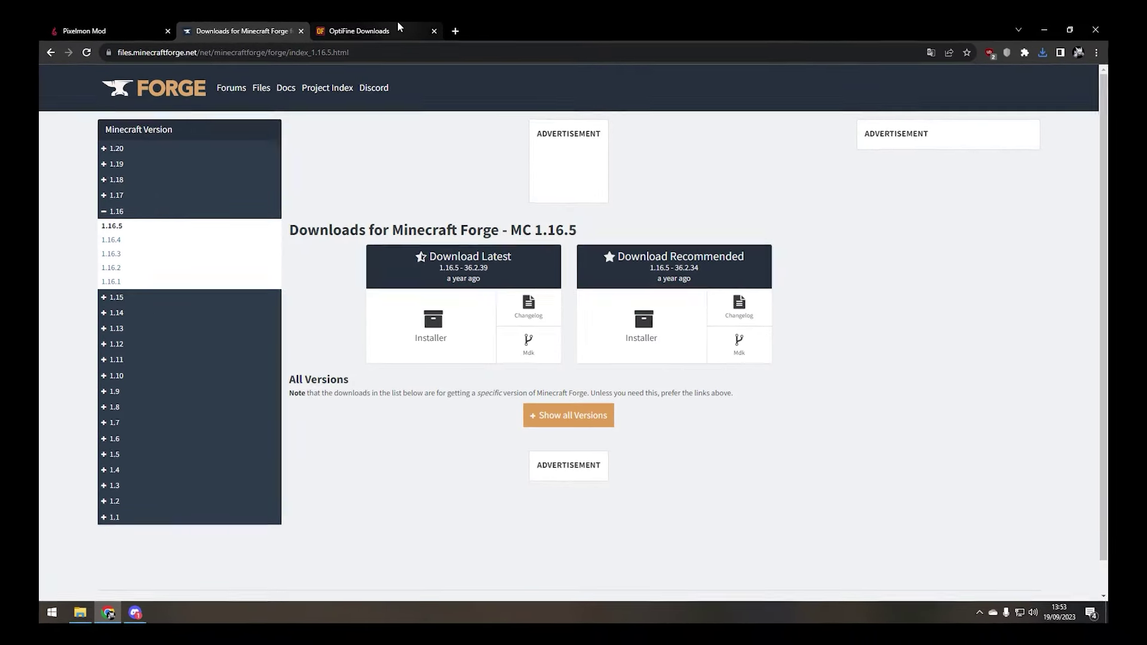
Step: Switch to the browser and download OptiFine HD U G8 for Minecraft 1.16.5 from its mirror into the Pokémon folder
{"action": "left_click", "coordinate": [396, 27]}
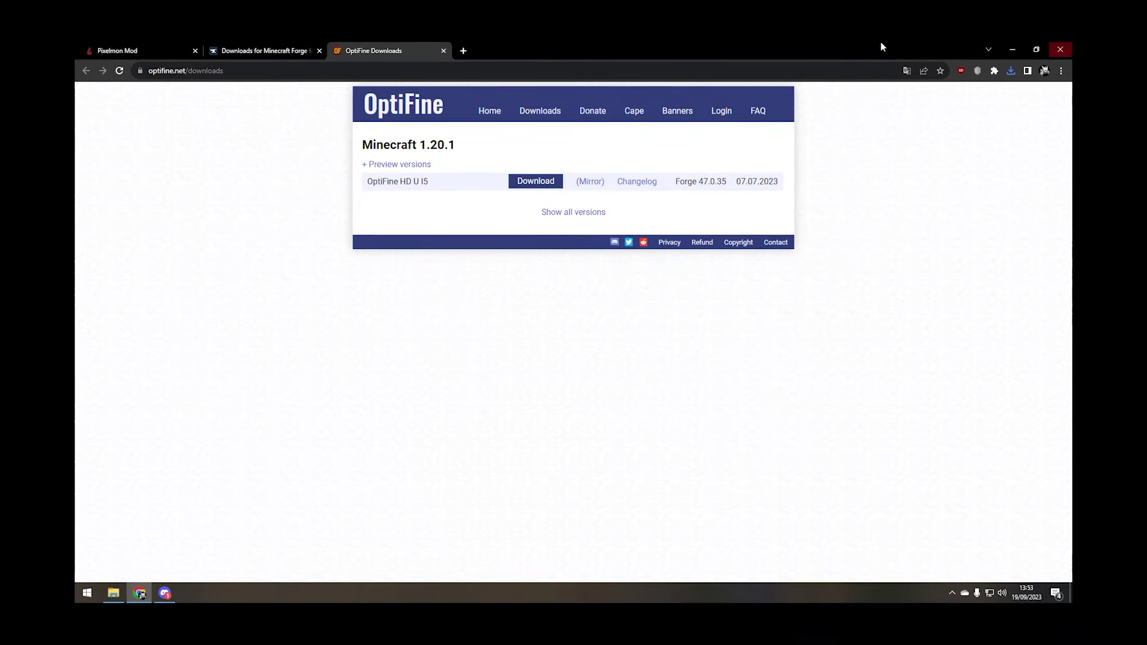
{"action": "left_click", "coordinate": [587, 214]}
{"action": "scroll", "coordinate": [593, 226], "scroll_direction": "down", "scroll_amount": 3}
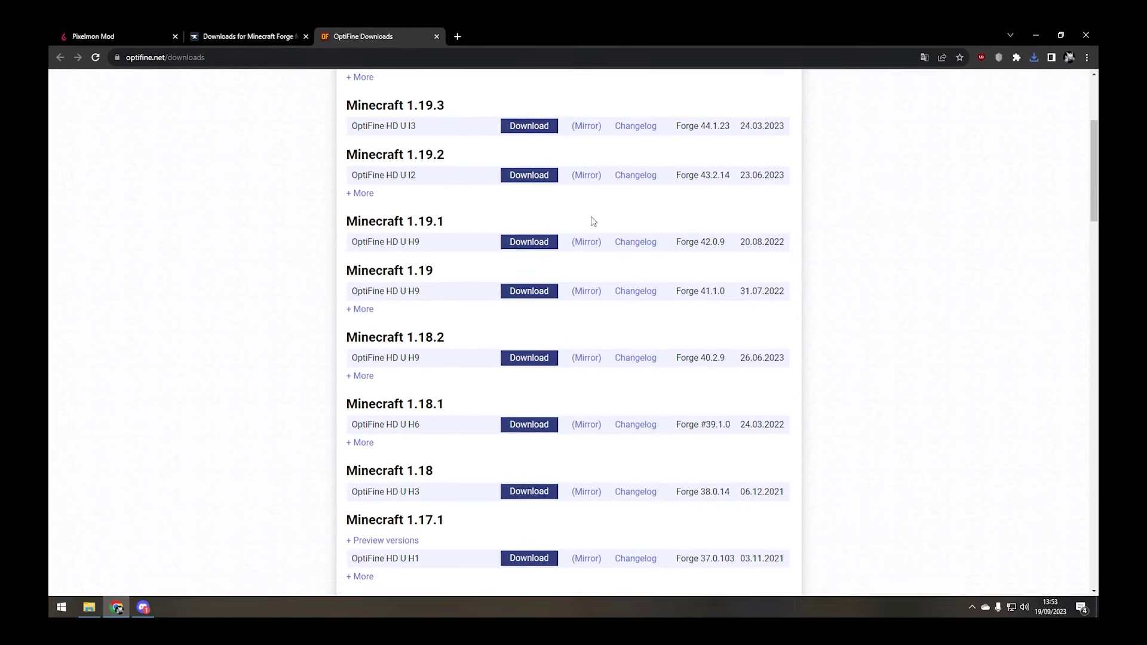
{"action": "scroll", "coordinate": [592, 224], "scroll_direction": "down", "scroll_amount": 3}
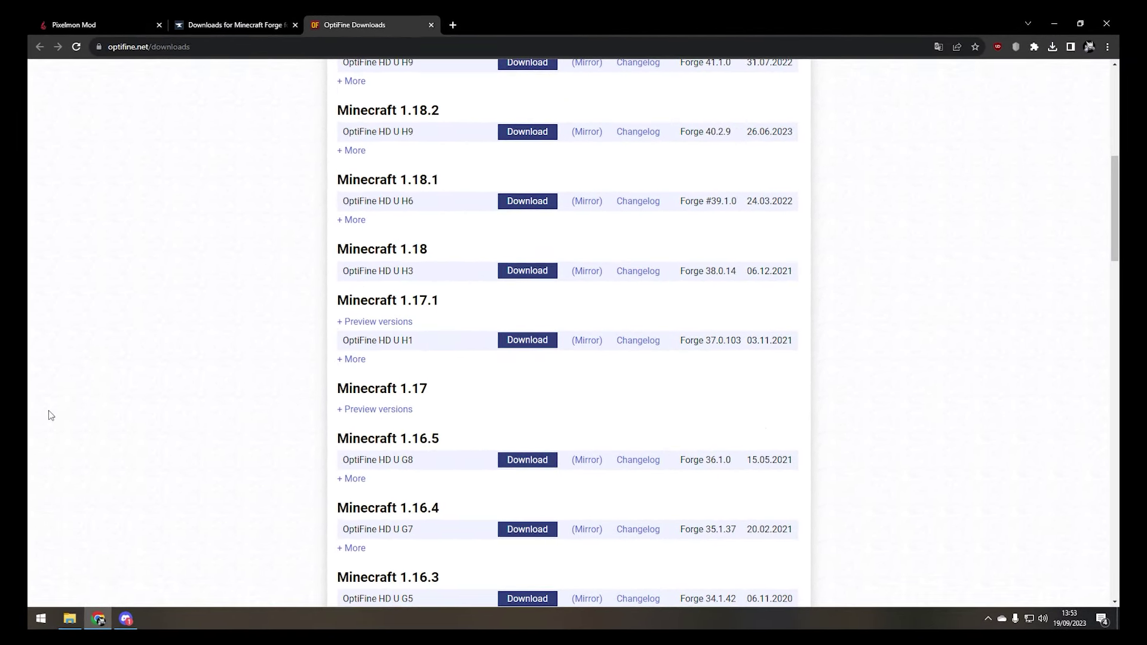
{"action": "left_click", "coordinate": [582, 471]}
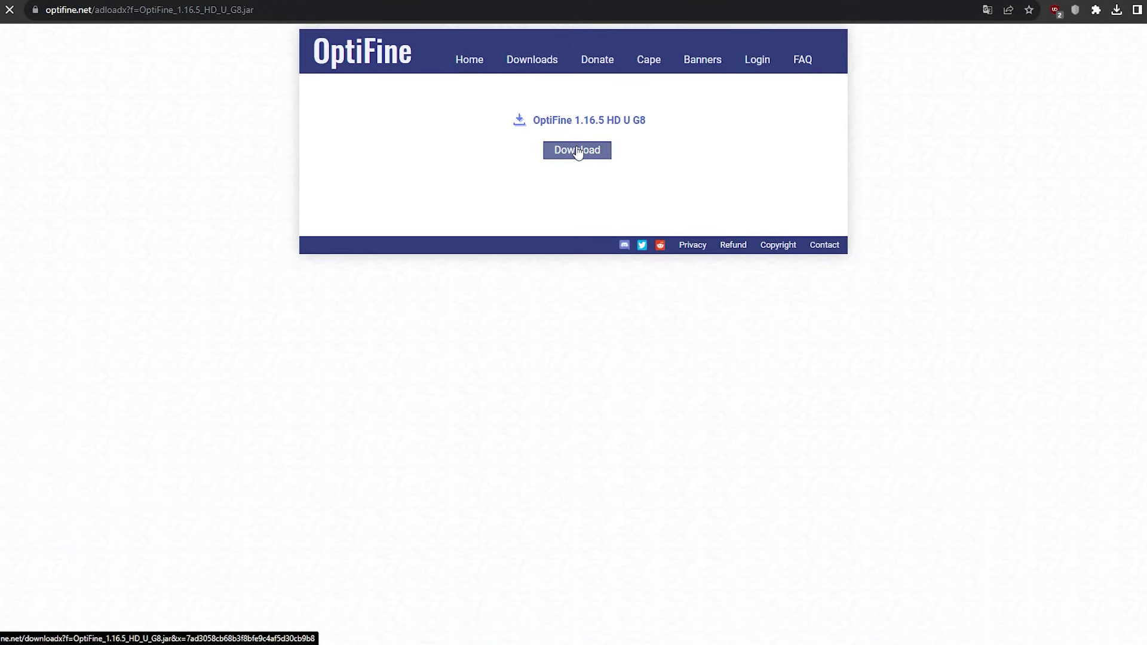
{"action": "left_click", "coordinate": [578, 153]}
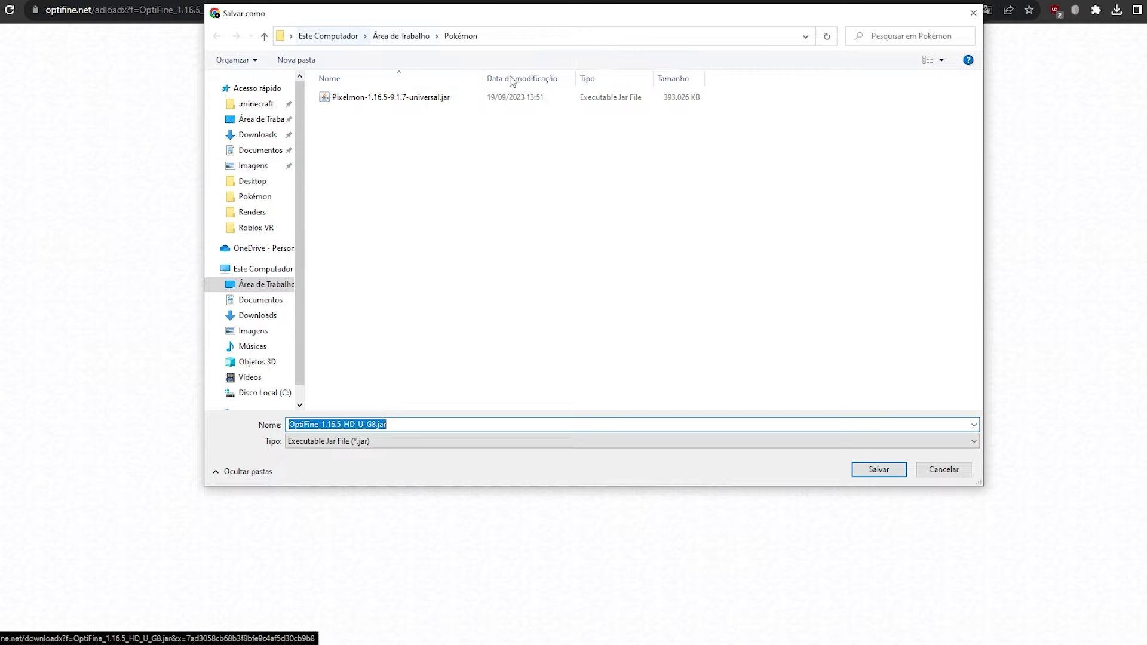
{"action": "left_click", "coordinate": [878, 470]}
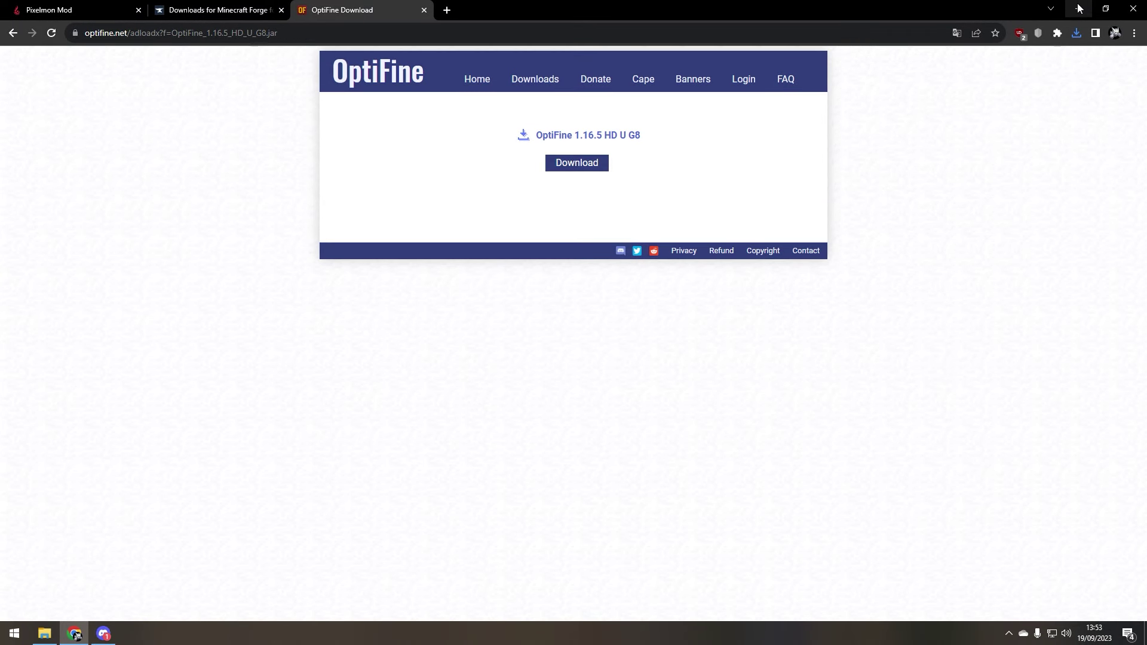
Step: Minimize the browser, review the downloaded mod files in the Pokémon folder in File Explorer, and close the folder window
{"action": "left_click", "coordinate": [1079, 9]}
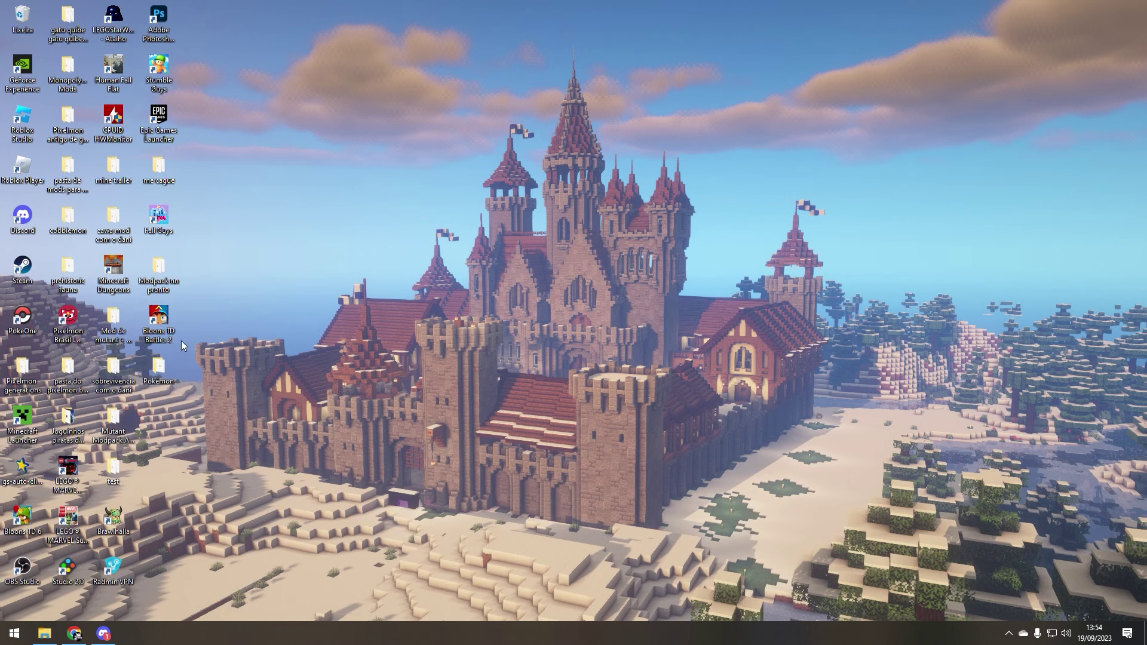
{"action": "left_click", "coordinate": [45, 634]}
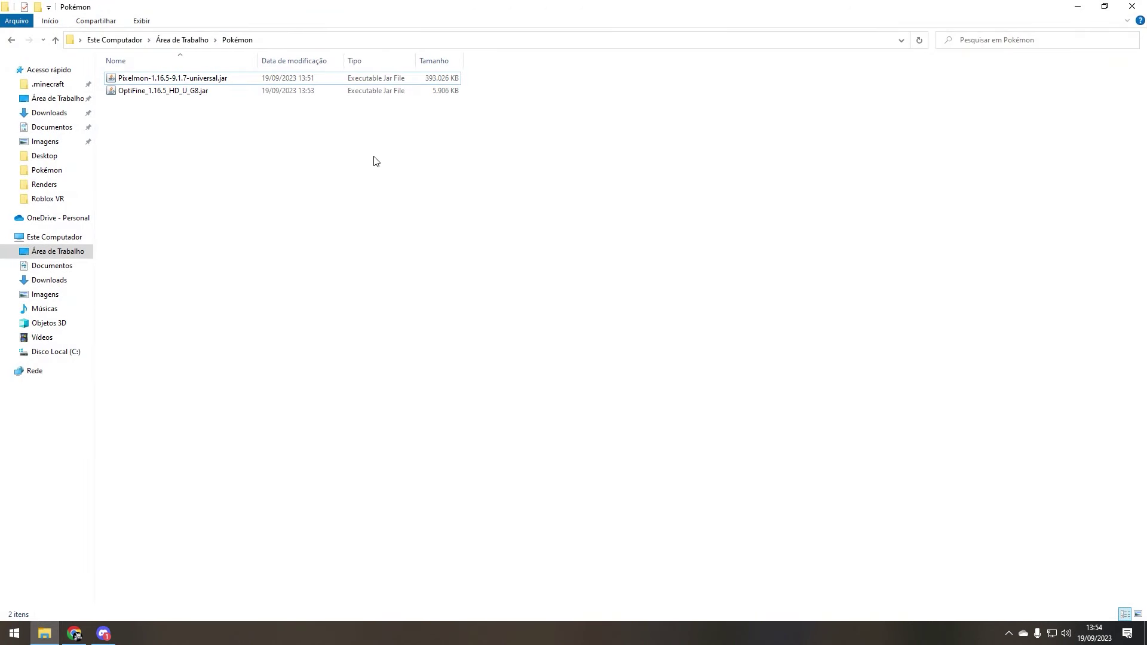
{"action": "key", "text": "super+Down"}
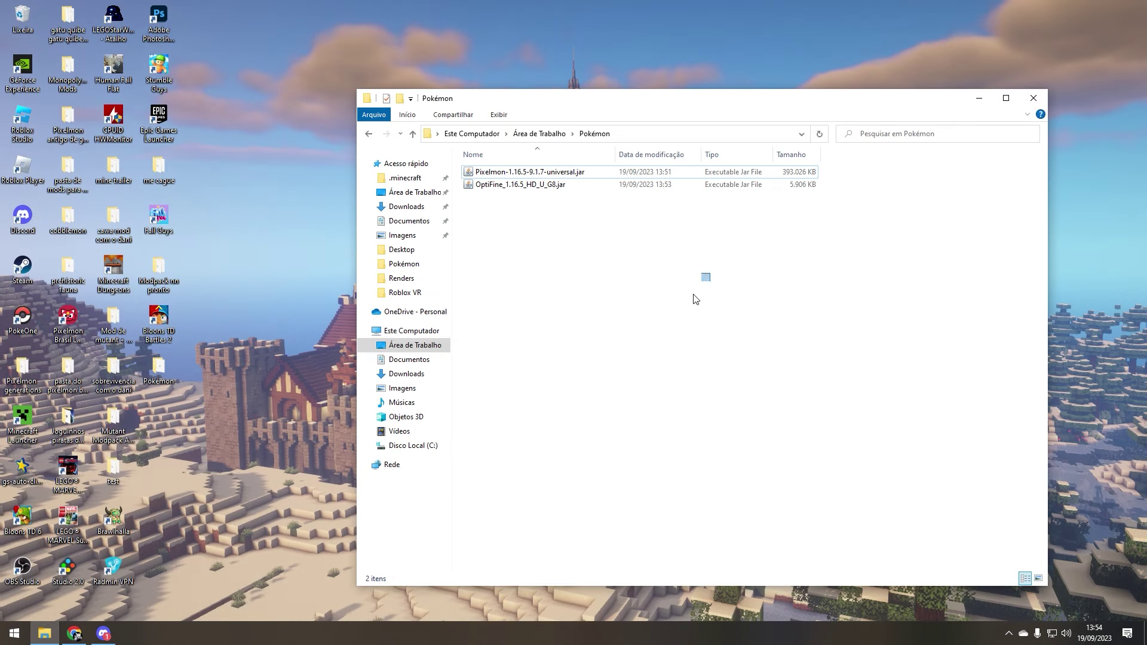
{"action": "left_click_drag", "start_coordinate": [694, 295], "coordinate": [999, 202]}
{"action": "left_click_drag", "start_coordinate": [848, 187], "coordinate": [1108, 133]}
{"action": "left_click", "coordinate": [1033, 99]}
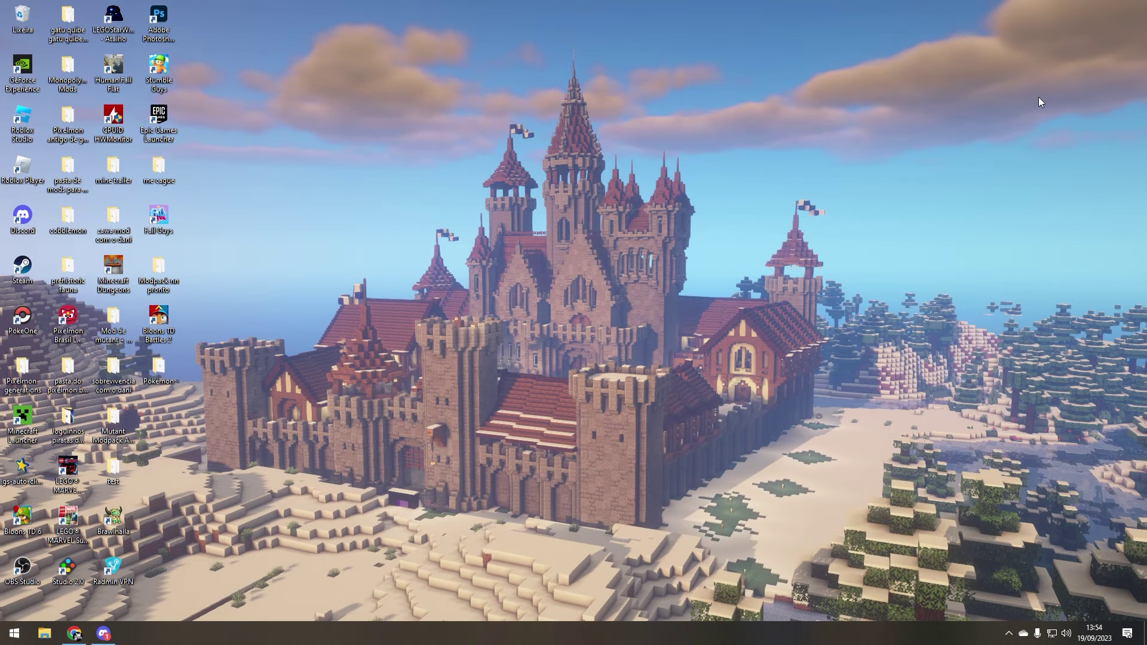
Step: Open the Roaming folder by running %appdata% and enter its .minecraft folder
{"action": "key", "text": "super+r"}
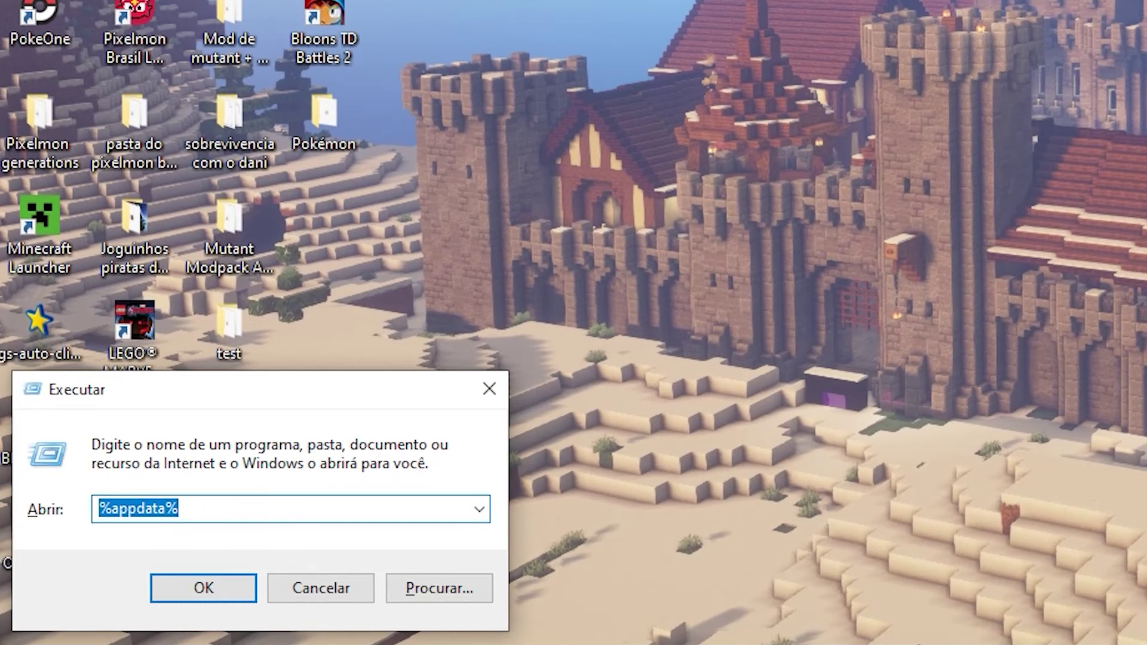
{"action": "left_click", "coordinate": [285, 503]}
{"action": "key", "text": "BackSpace"}
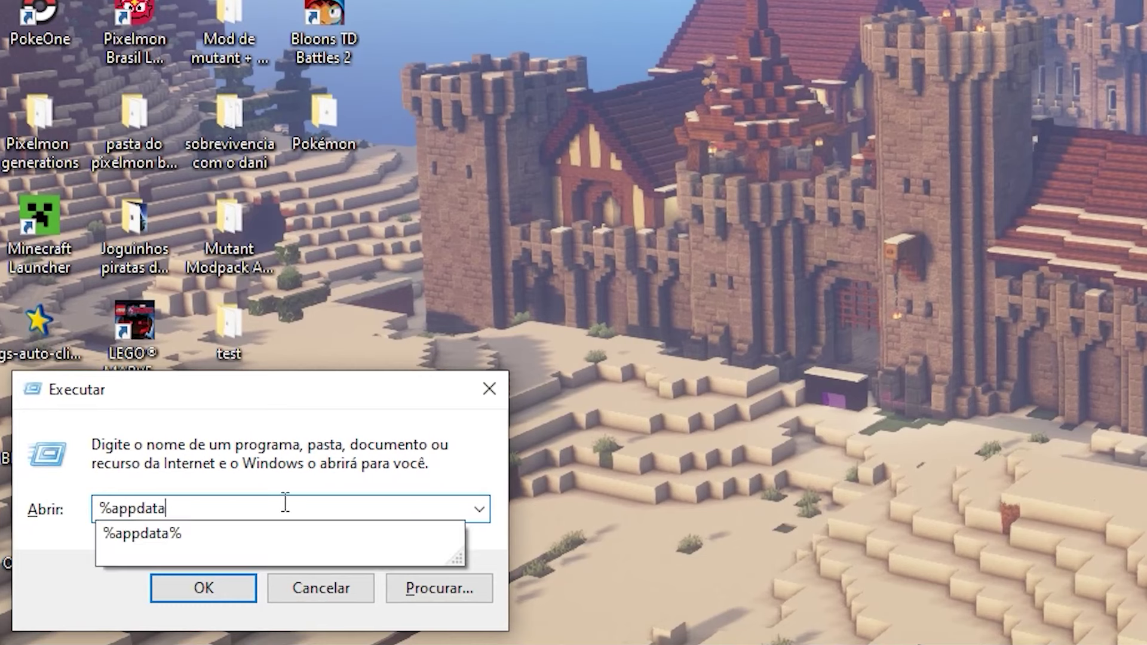
{"action": "key", "text": "BackSpace"}
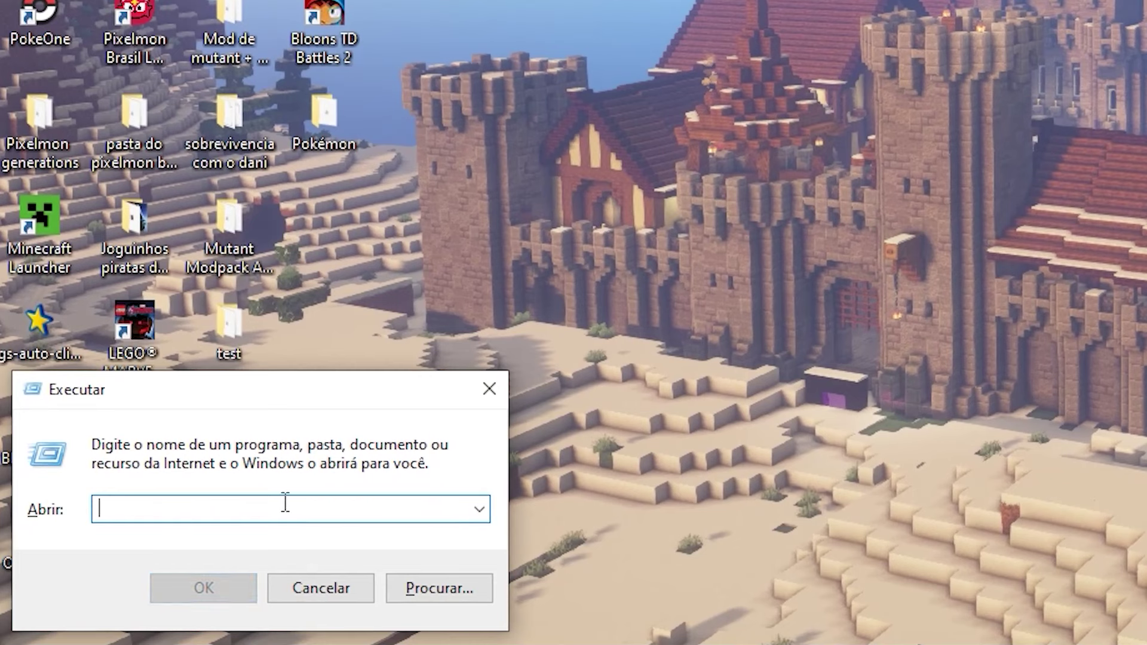
{"action": "type", "text": "%appdata"}
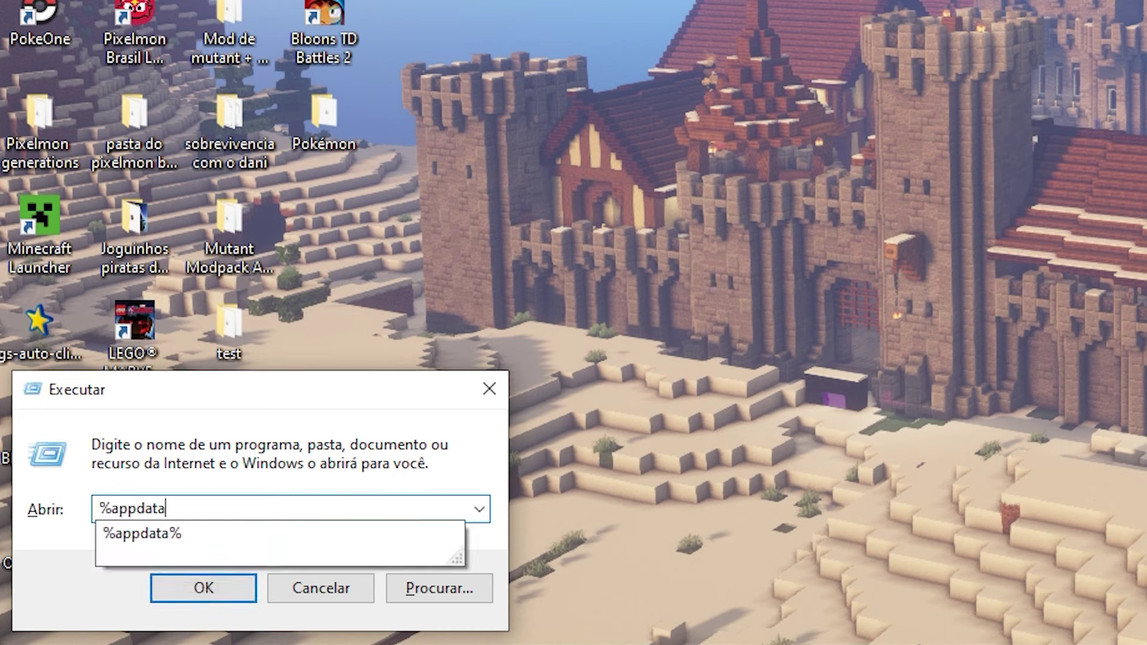
{"action": "type", "text": "¨%"}
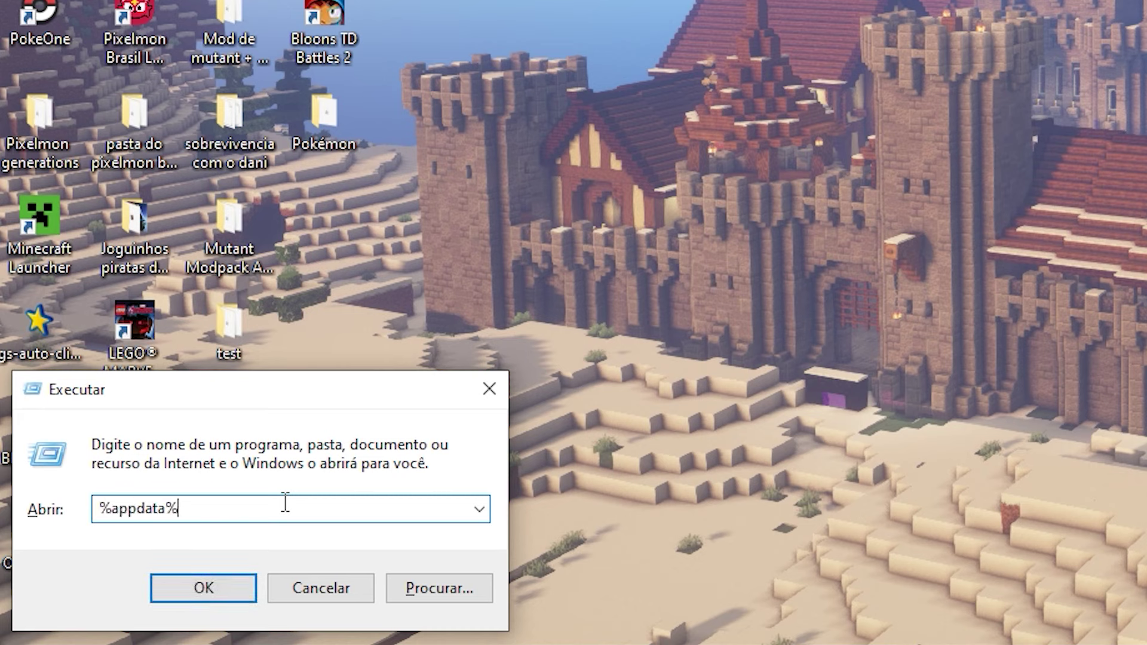
{"action": "key", "text": "Return"}
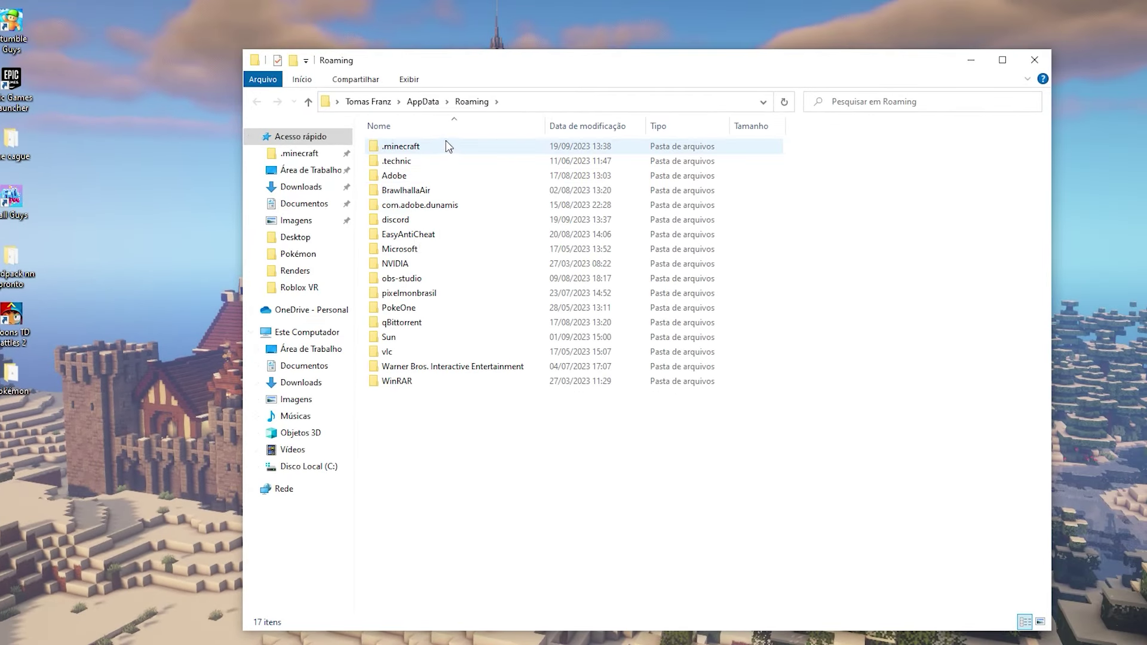
{"action": "double_click", "coordinate": [396, 147]}
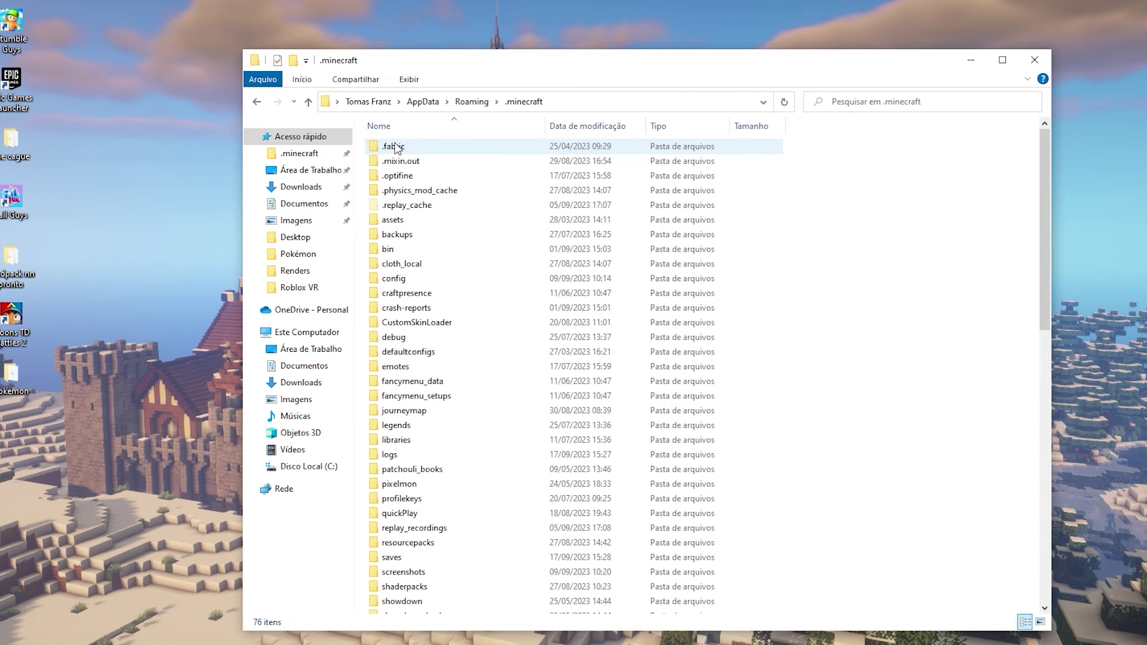
Step: Create a new folder named mods inside the .minecraft folder and open it
{"action": "scroll", "coordinate": [561, 361], "scroll_direction": "down", "scroll_amount": 3}
{"action": "scroll", "coordinate": [523, 392], "scroll_direction": "up", "scroll_amount": 3}
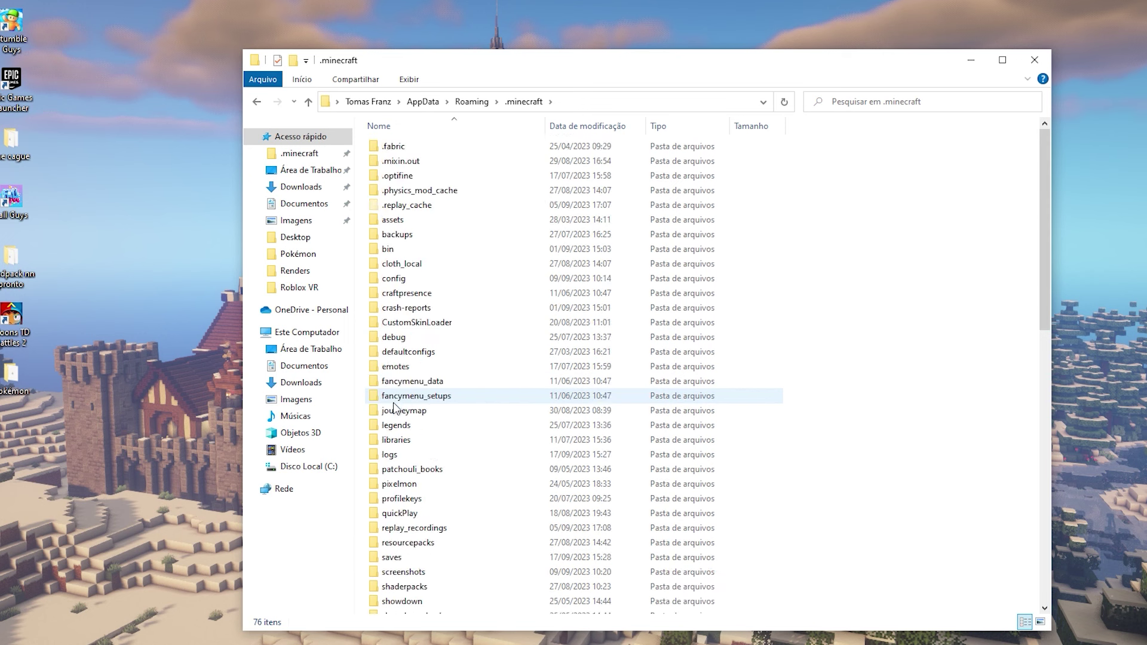
{"action": "scroll", "coordinate": [397, 406], "scroll_direction": "down", "scroll_amount": 1}
{"action": "scroll", "coordinate": [396, 408], "scroll_direction": "down", "scroll_amount": 3}
{"action": "scroll", "coordinate": [396, 408], "scroll_direction": "up", "scroll_amount": 4}
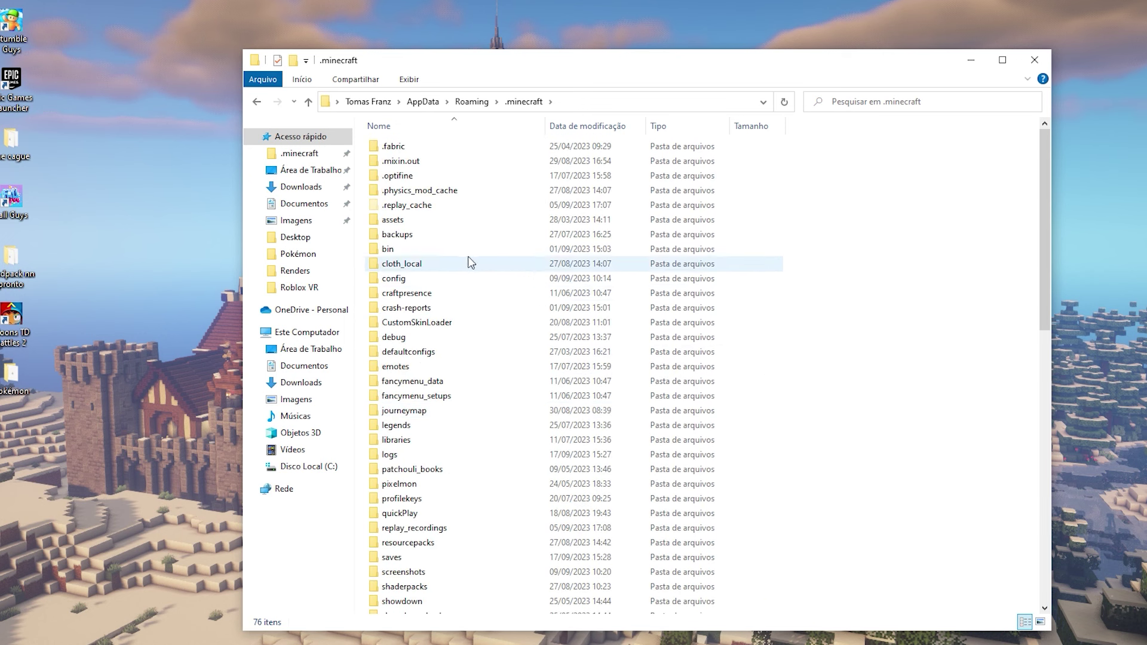
{"action": "right_click", "coordinate": [790, 410]}
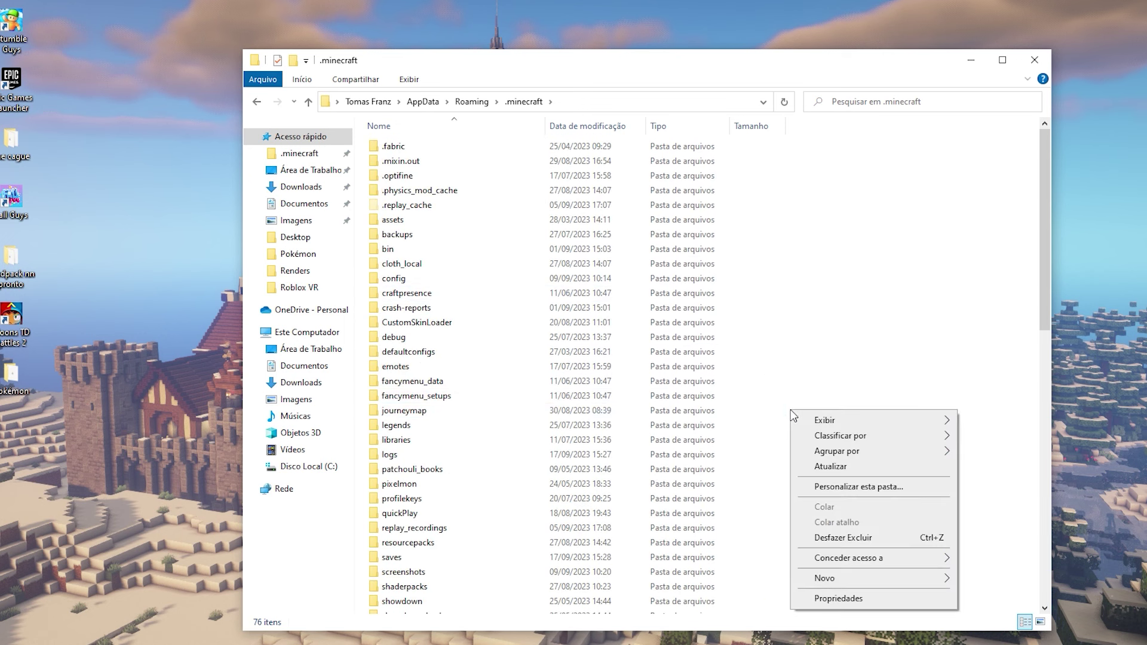
{"action": "left_click", "coordinate": [900, 307]}
{"action": "right_click", "coordinate": [853, 384]}
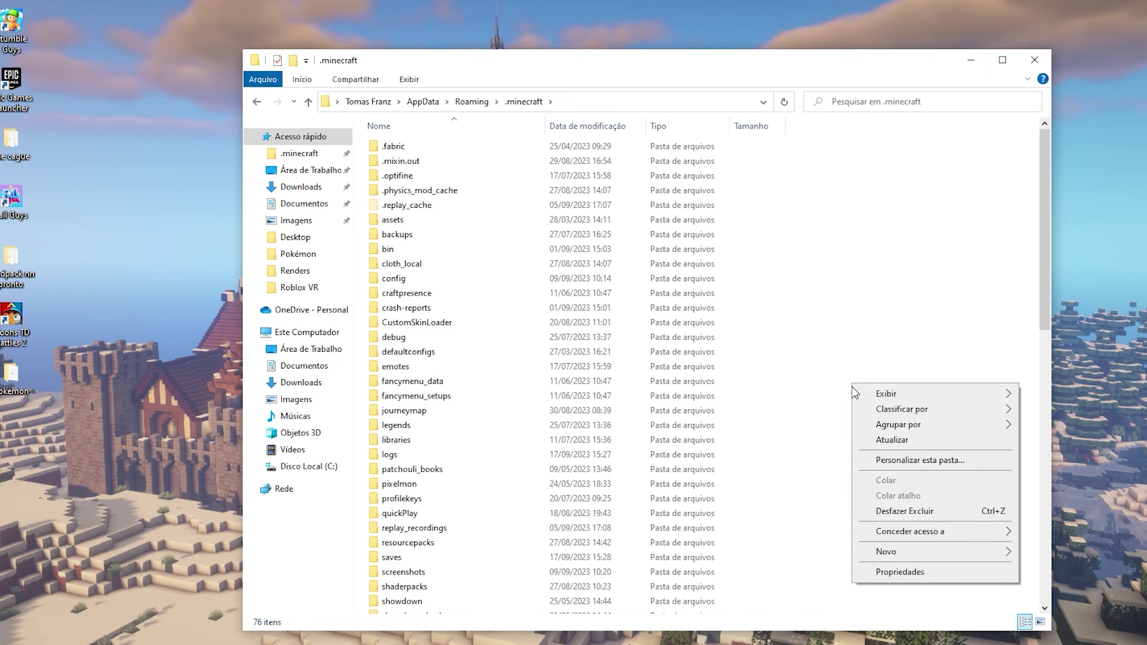
{"action": "mouse_move", "coordinate": [899, 554]}
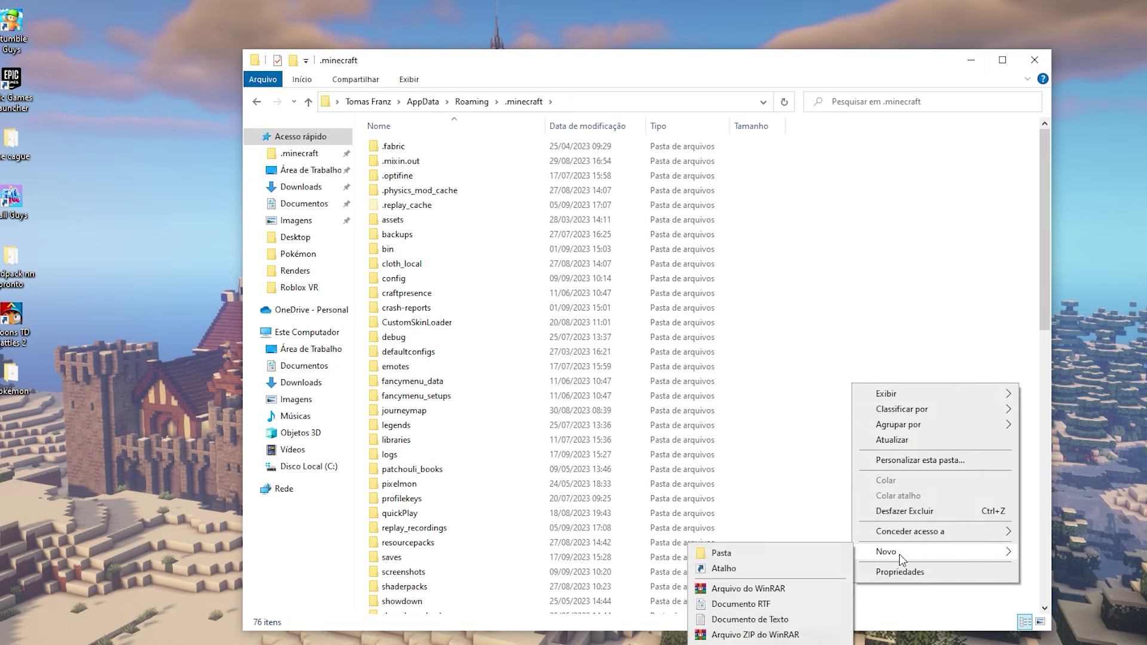
{"action": "left_click", "coordinate": [812, 556]}
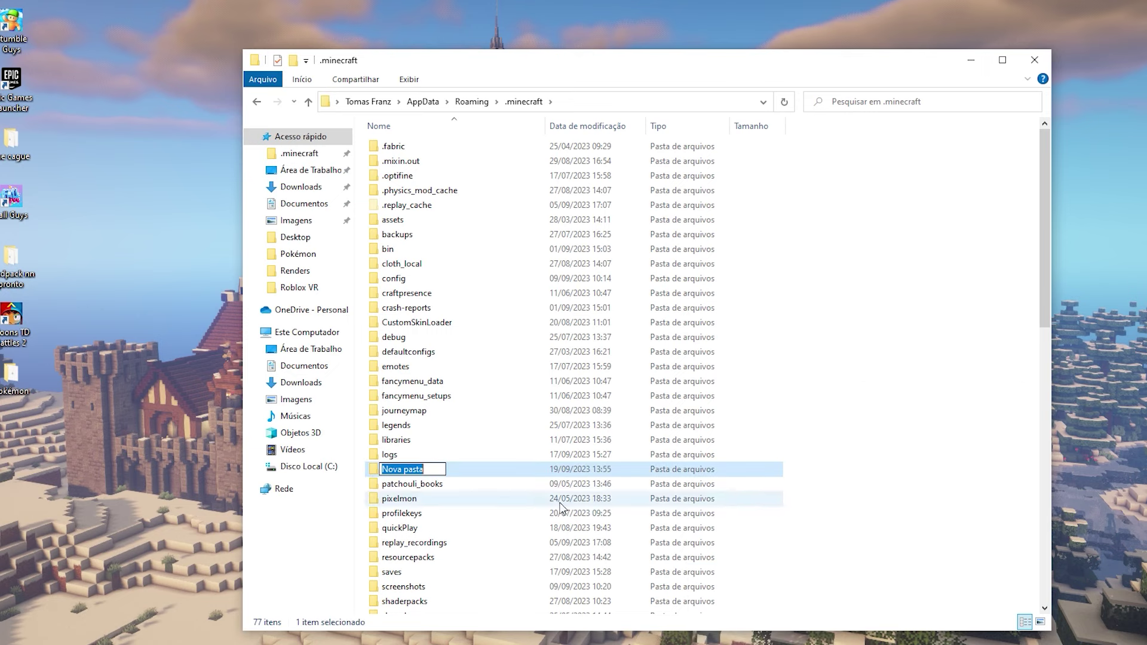
{"action": "key", "text": "Return"}
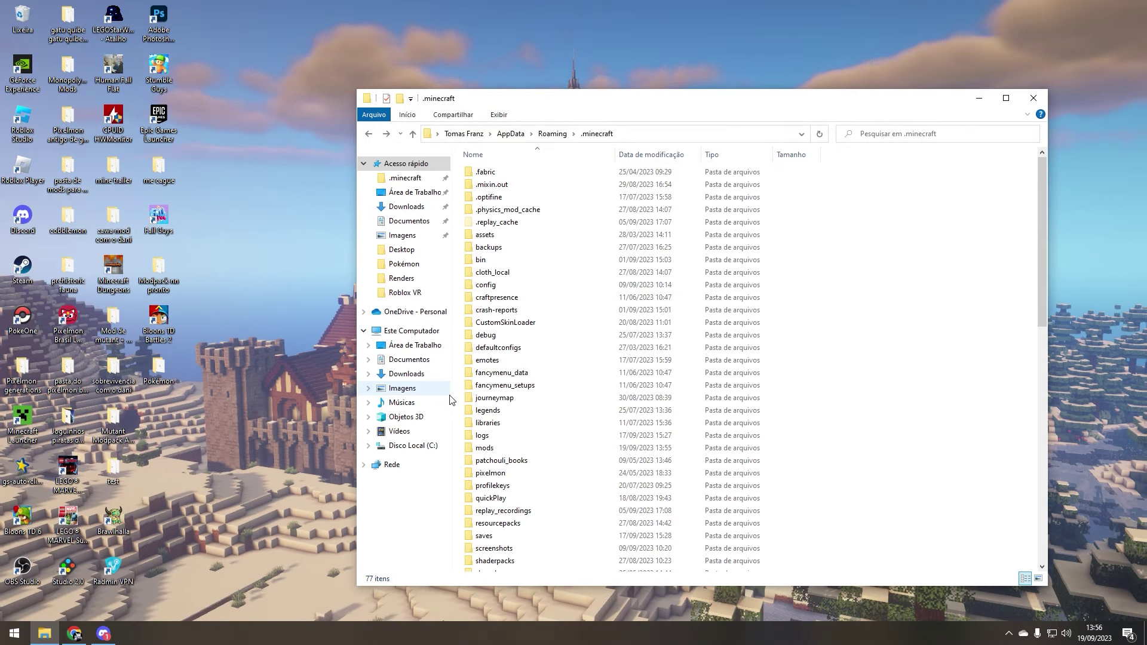
{"action": "double_click", "coordinate": [487, 453]}
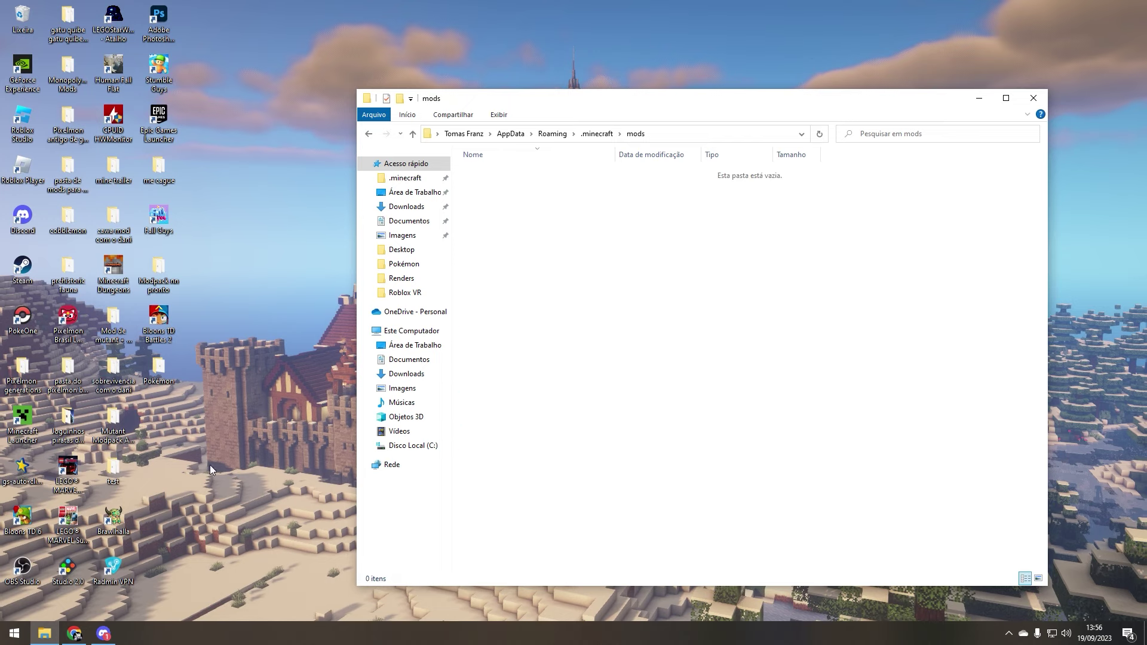
Step: Move OptiFine_1.16.5_HD_U_G8.jar and Pixelmon-1.16.5-9.1.7-universal.jar from the desktop's Pokémon folder into the .minecraft mods folder
{"action": "double_click", "coordinate": [158, 374]}
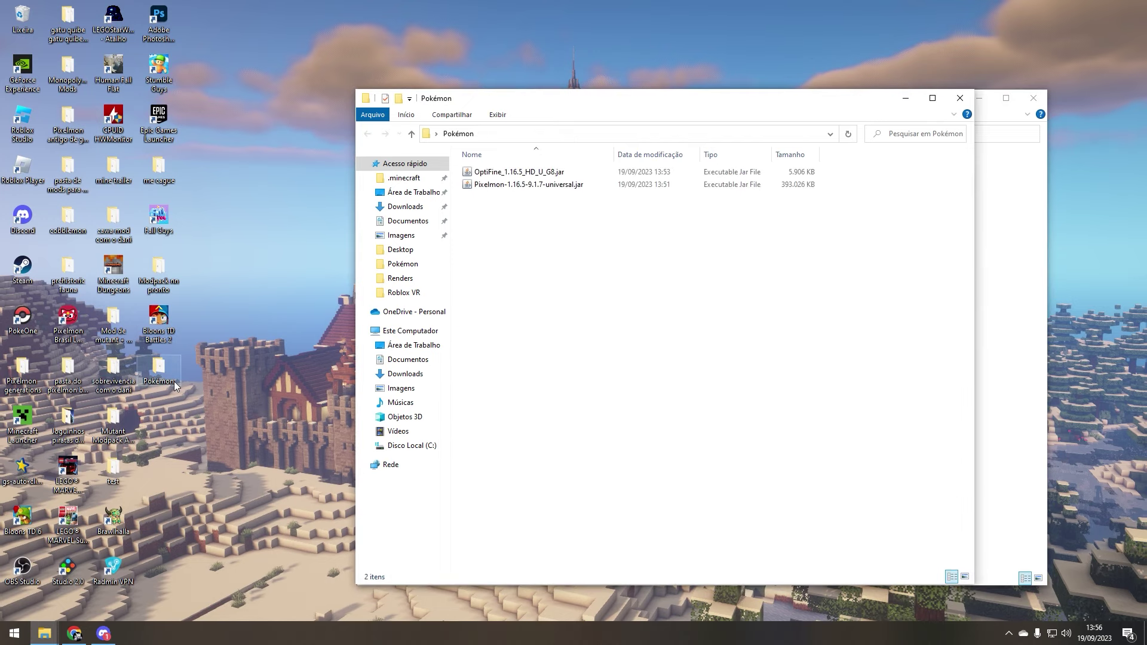
{"action": "left_click", "coordinate": [561, 185]}
{"action": "left_click", "coordinate": [560, 174], "text": "ctrl"}
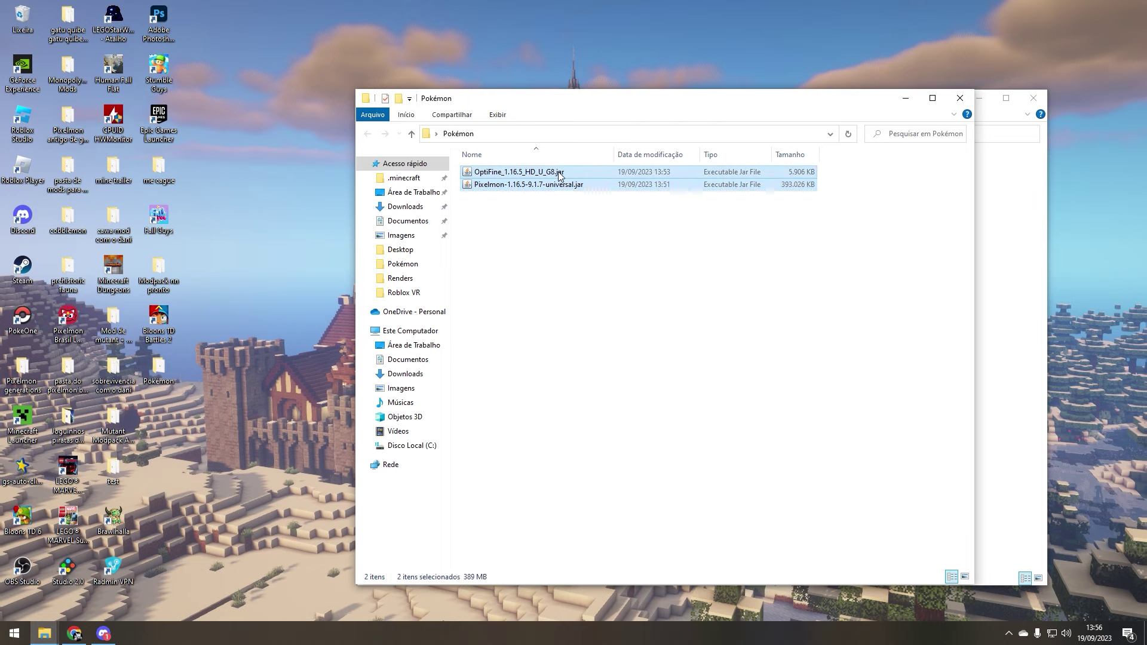
{"action": "left_click", "coordinate": [607, 239]}
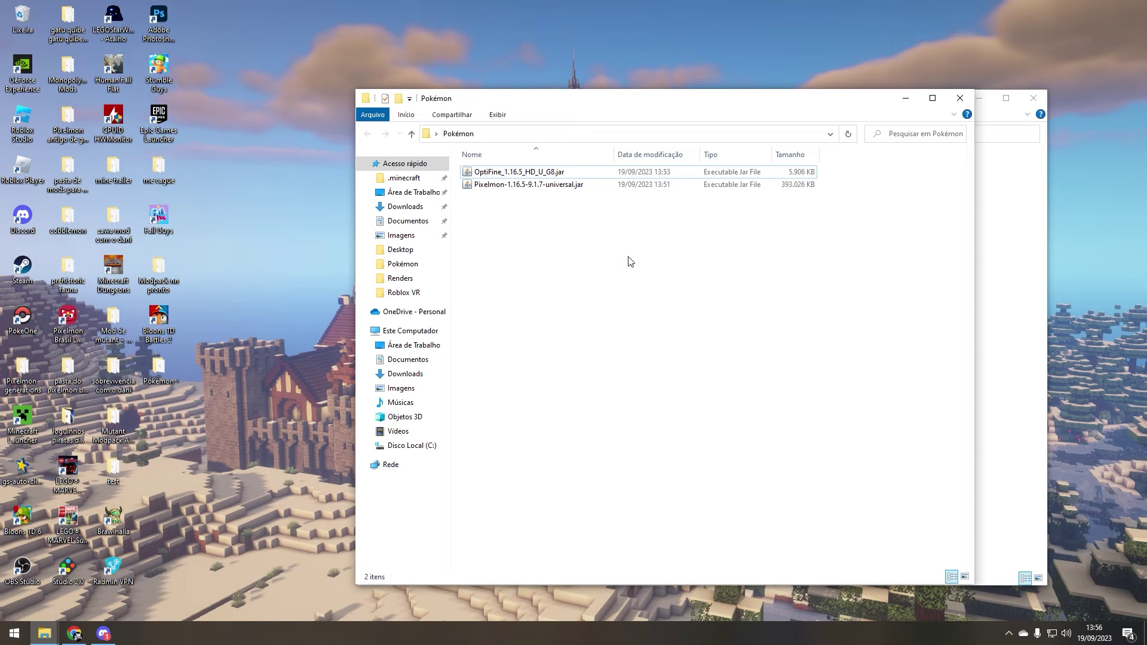
{"action": "left_click_drag", "start_coordinate": [601, 191], "coordinate": [579, 160]}
{"action": "right_click", "coordinate": [593, 181]}
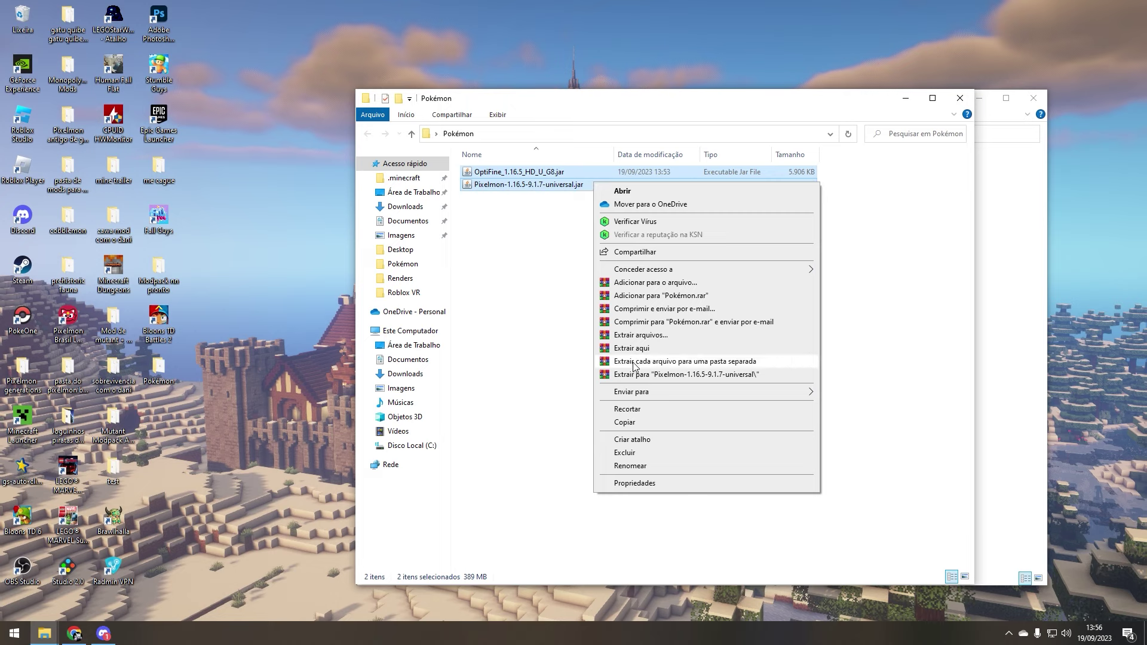
{"action": "left_click", "coordinate": [621, 410]}
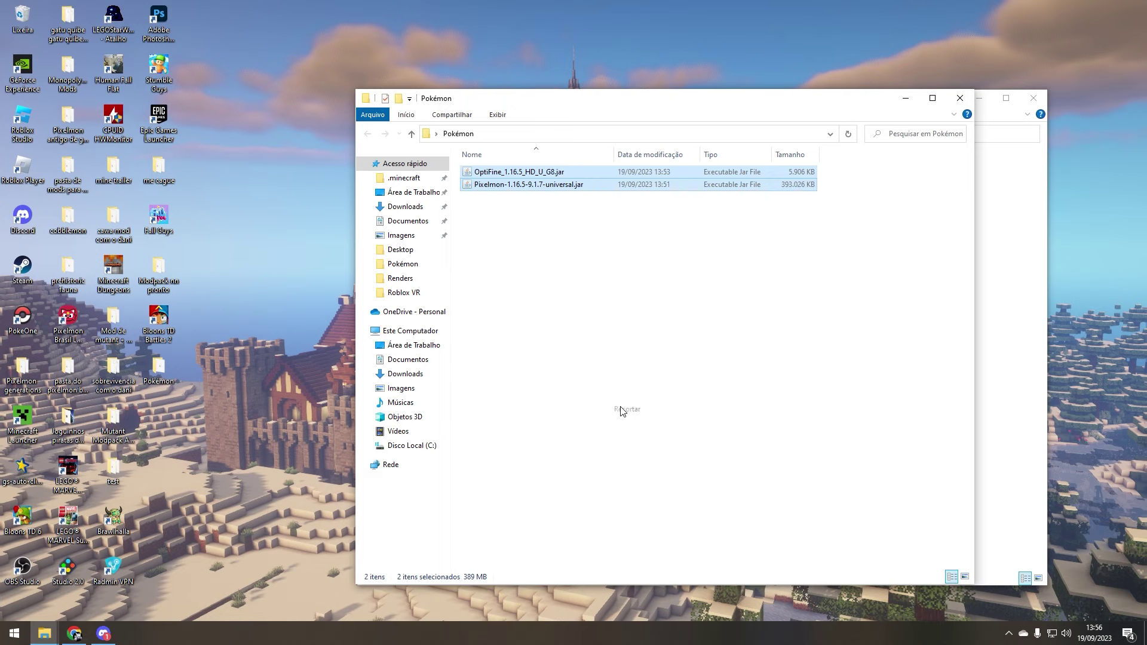
{"action": "left_click", "coordinate": [914, 237]}
{"action": "left_click", "coordinate": [960, 97]}
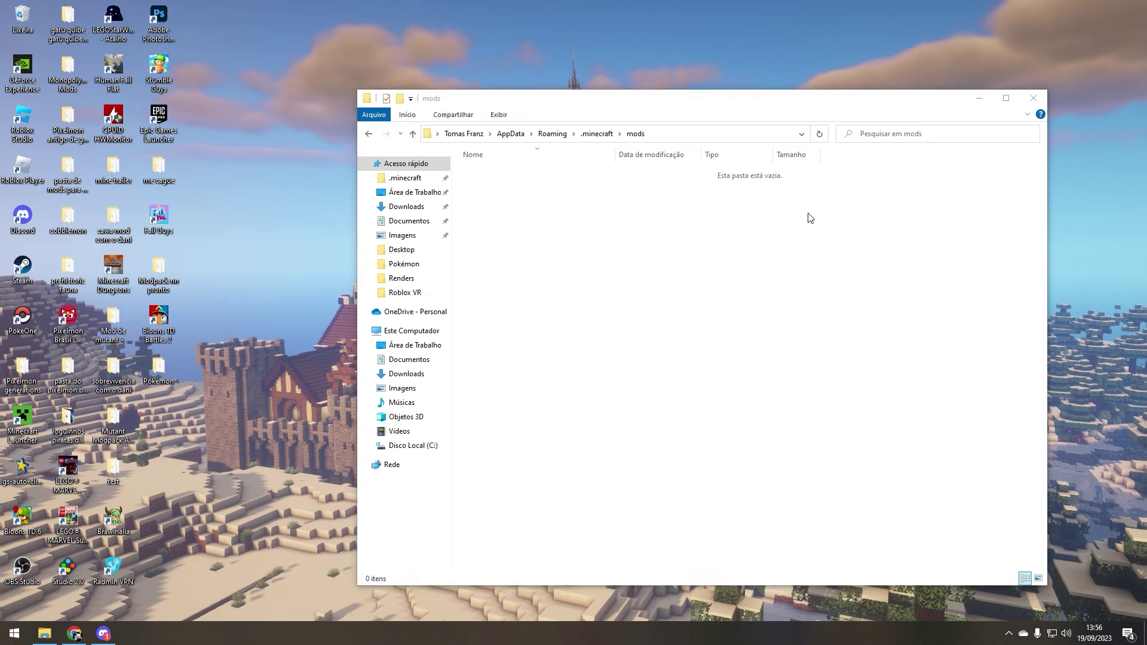
{"action": "right_click", "coordinate": [536, 216]}
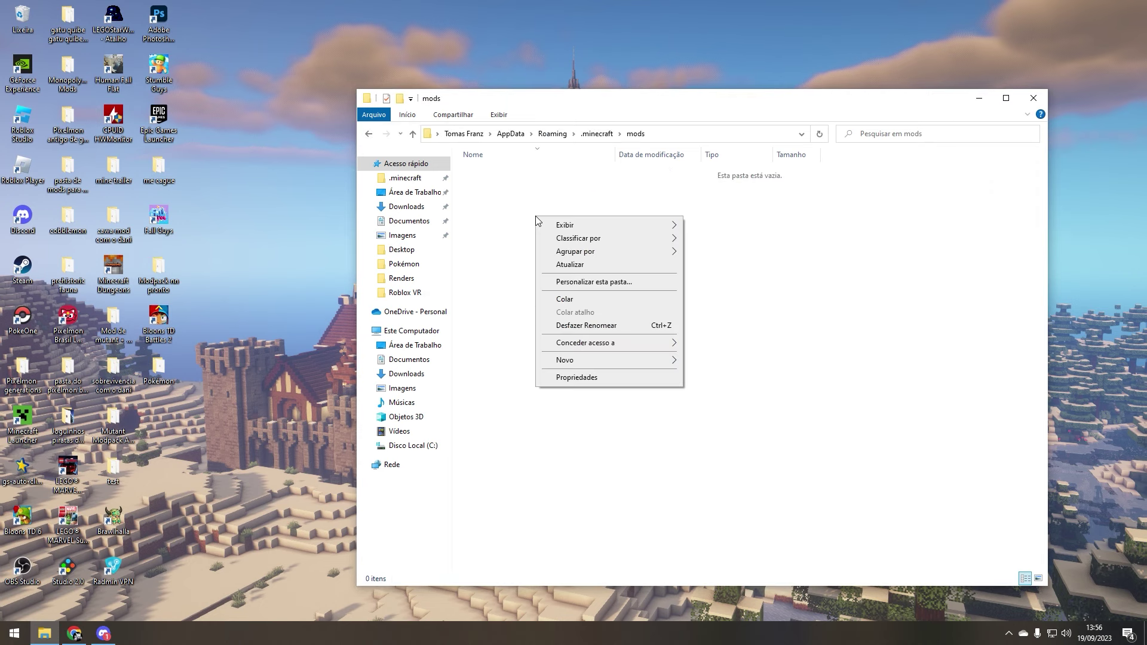
{"action": "left_click", "coordinate": [566, 299]}
Step: Go back to .minecraft, reopen the mods folder to check the moved jar files, and close the folder window
{"action": "key", "text": "alt+Up"}
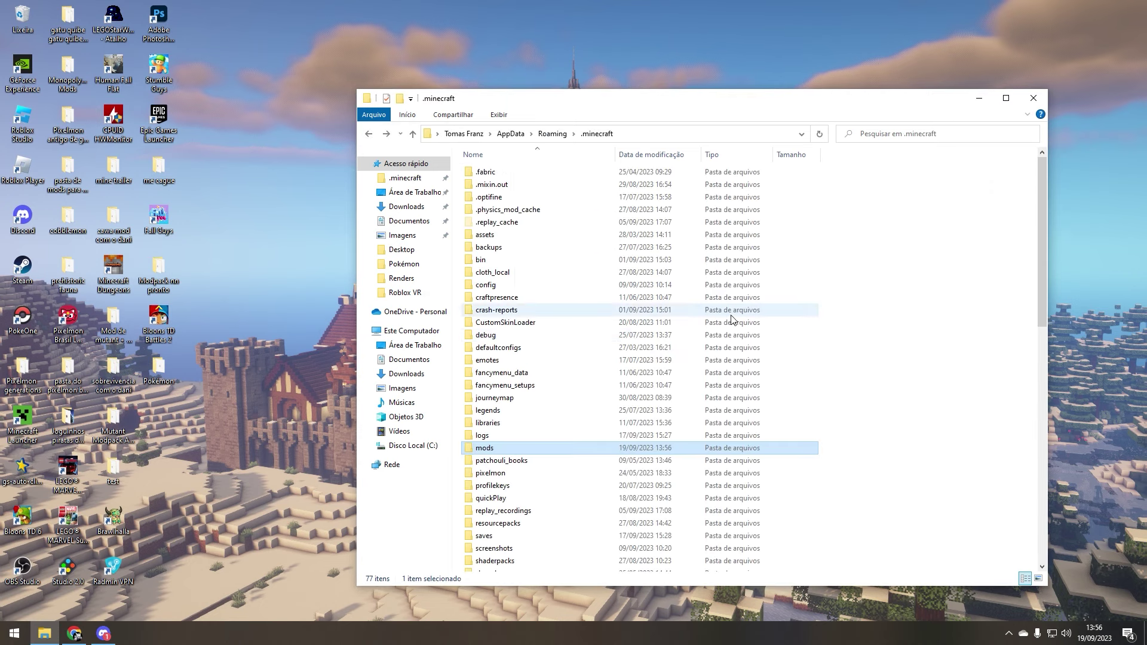
{"action": "double_click", "coordinate": [549, 452]}
{"action": "left_click_drag", "start_coordinate": [675, 189], "coordinate": [902, 156]}
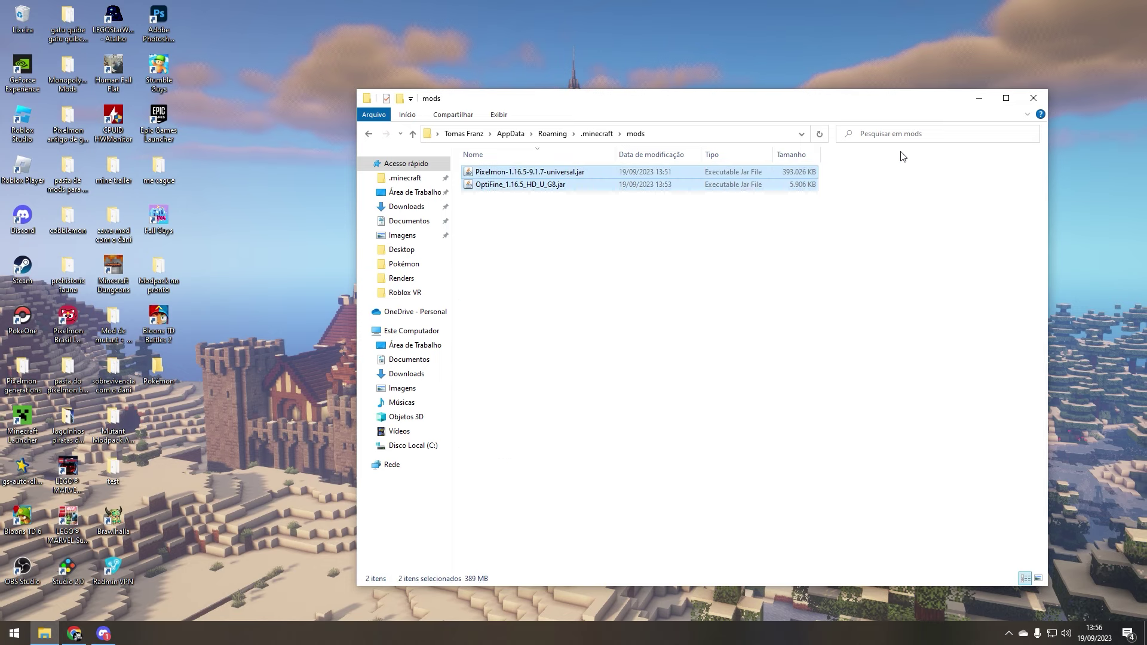
{"action": "left_click", "coordinate": [1033, 99]}
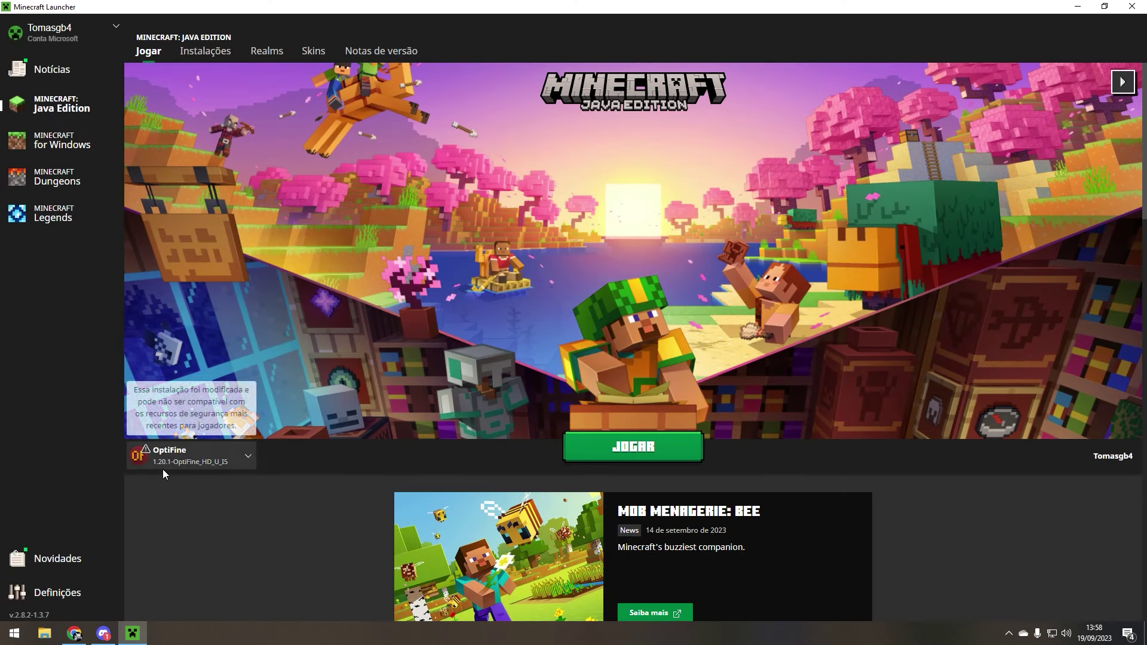
Step: In Minecraft Launcher, choose the forge installation 1.16.5-forge-36.2.34 and launch the game
{"action": "left_click", "coordinate": [248, 457]}
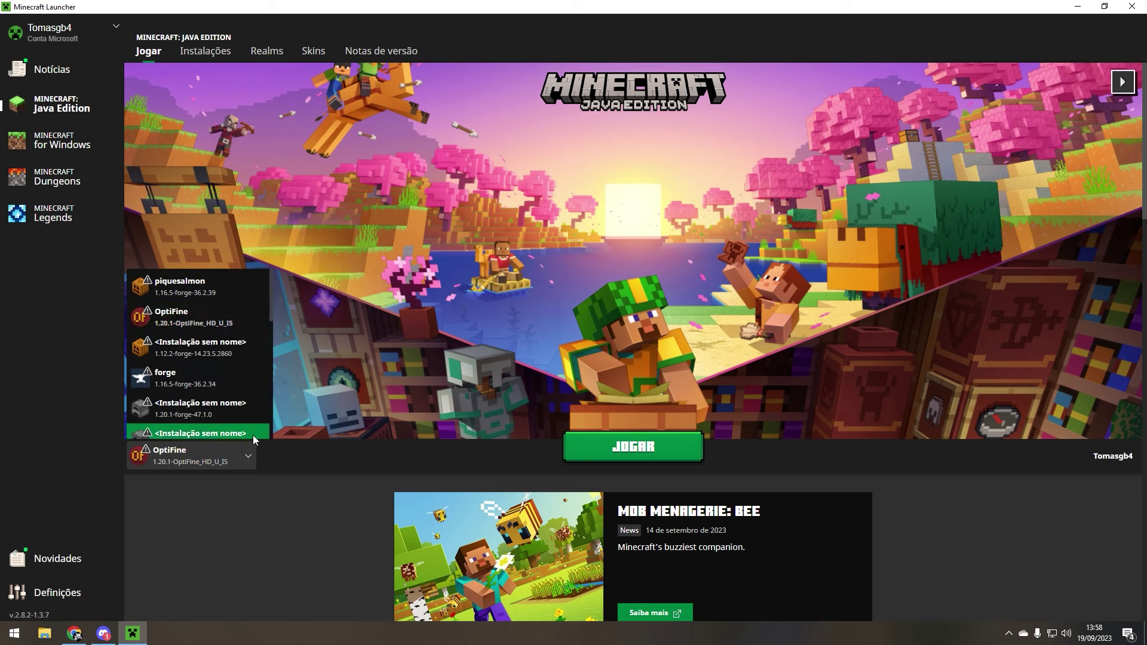
{"action": "left_click", "coordinate": [161, 380]}
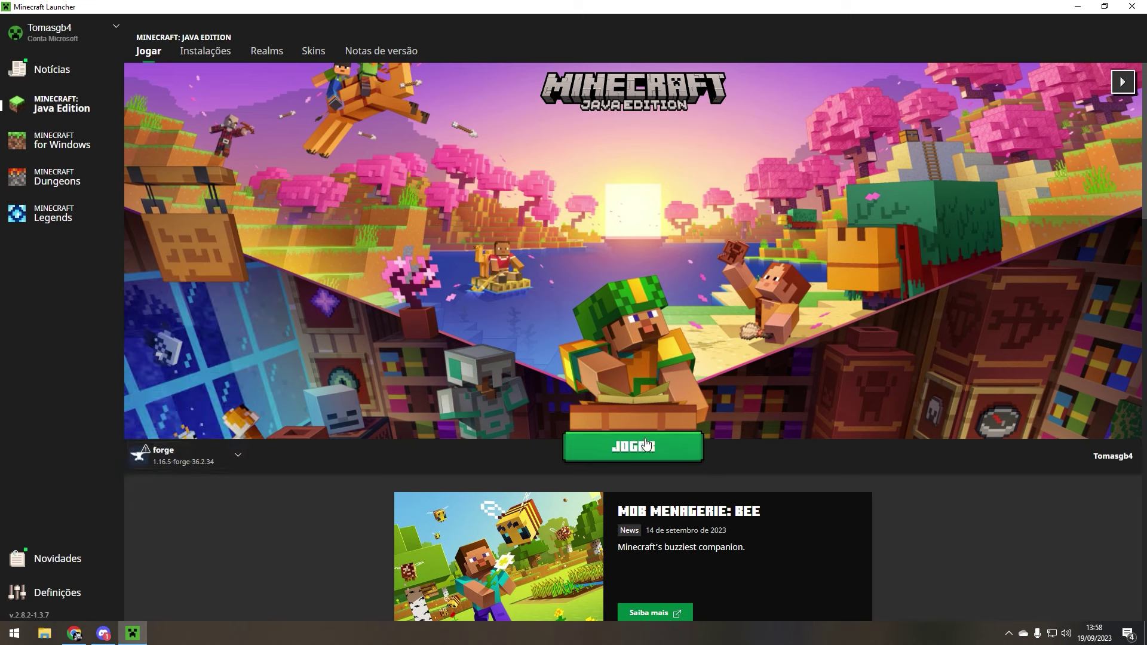
{"action": "left_click", "coordinate": [693, 457]}
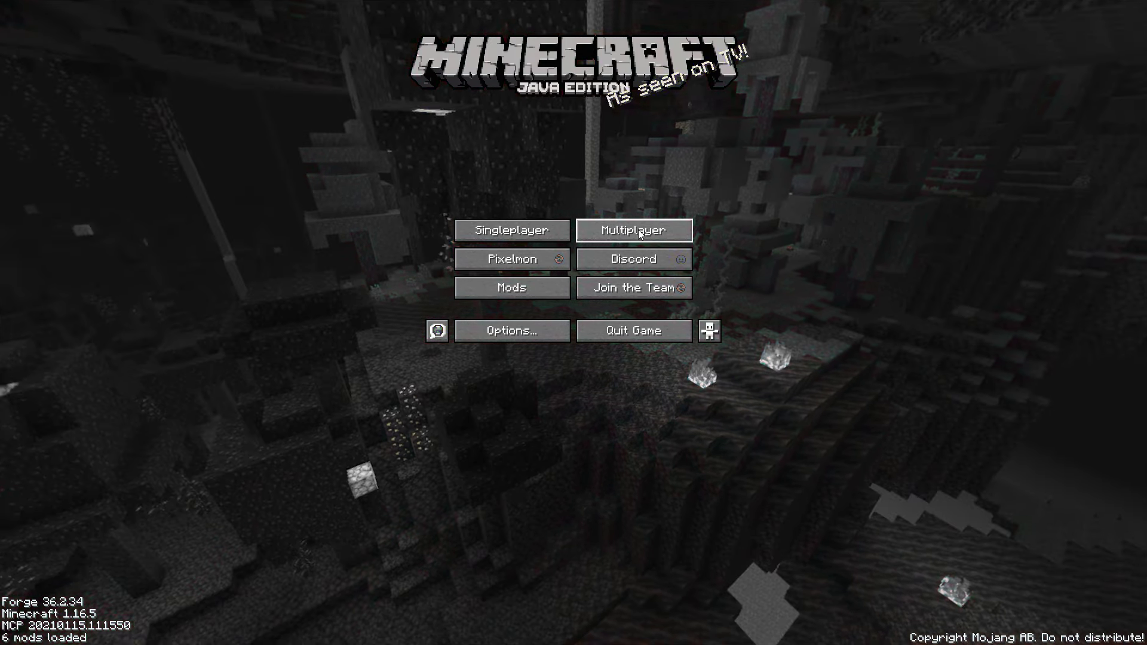
Step: Create a new singleplayer world named dwadwadwadawdwa
{"action": "left_click", "coordinate": [542, 253]}
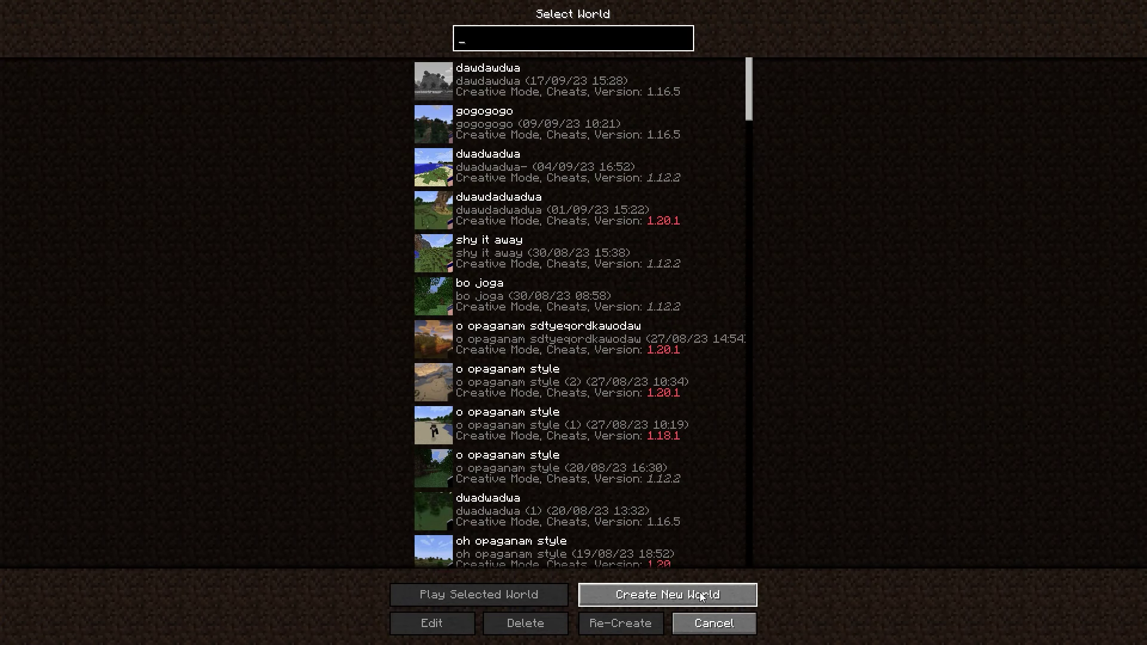
{"action": "left_click", "coordinate": [700, 596]}
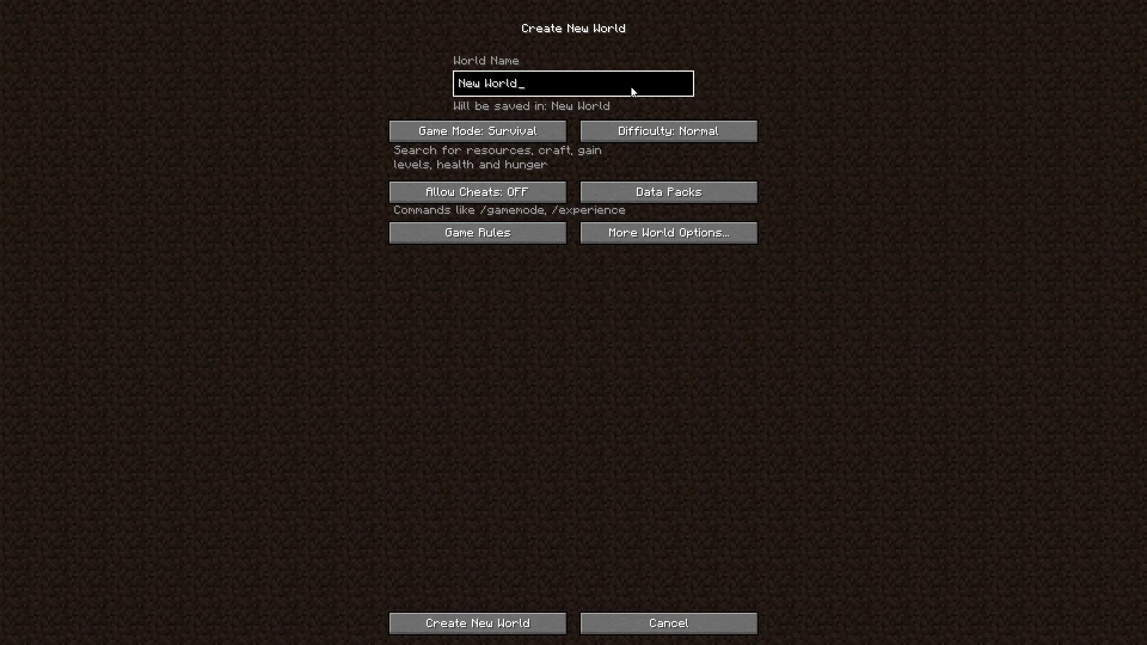
{"action": "key", "text": "ctrl+a"}
{"action": "type", "text": "dsadsadsadsadsa"}
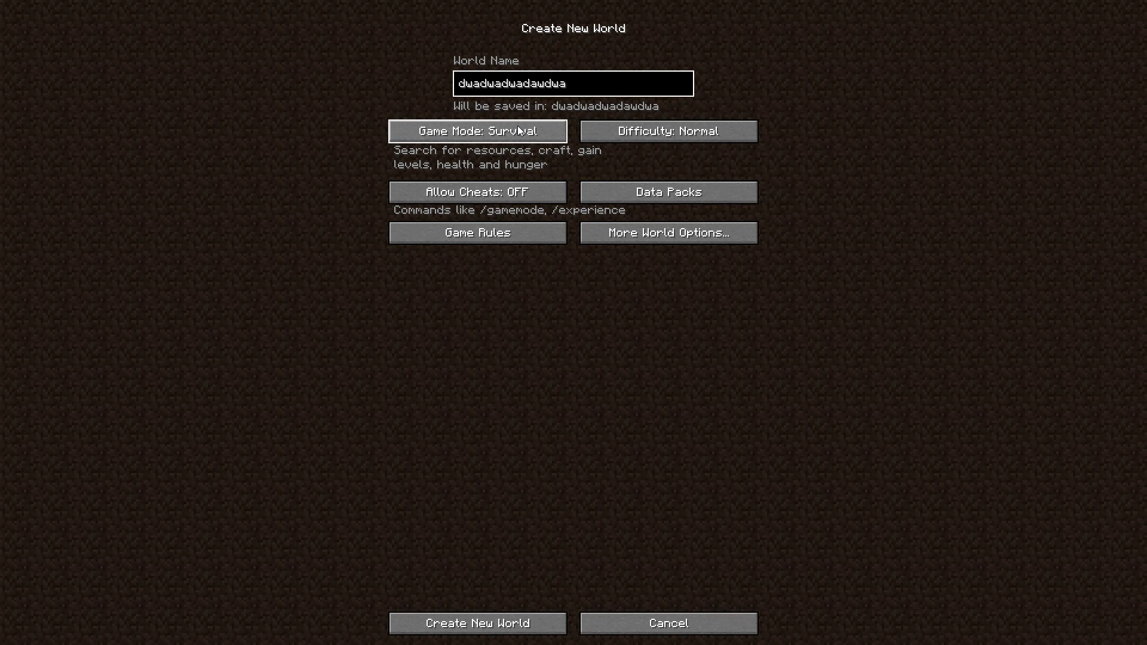
{"action": "key", "text": "Return"}
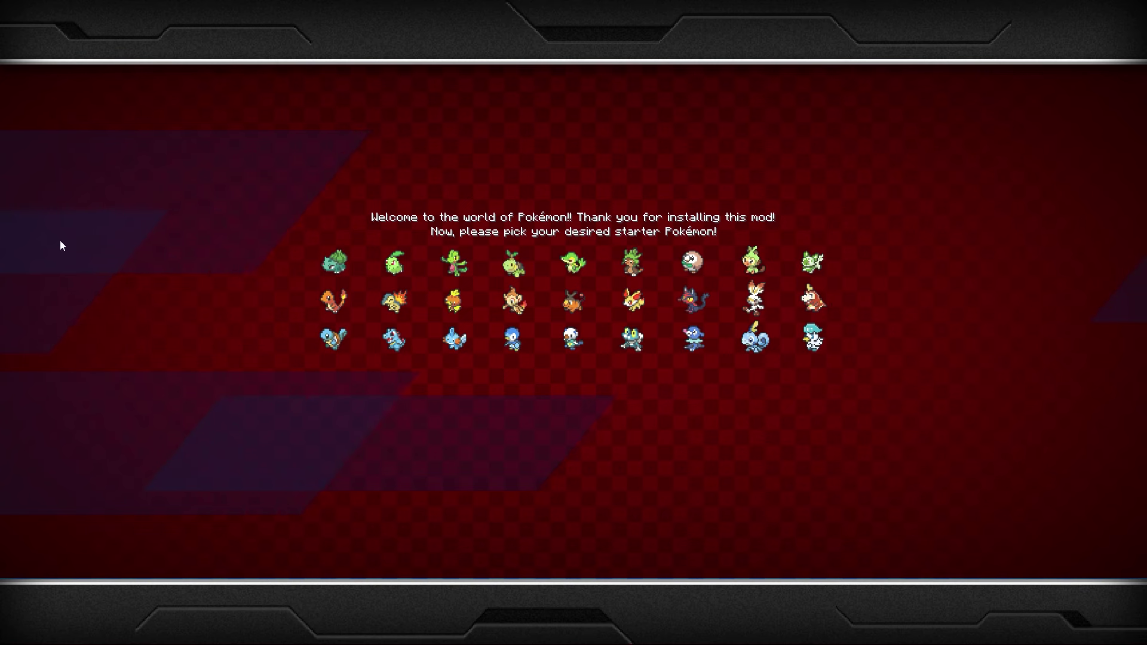
Step: Choose Charmander as the starter Pokémon and confirm the choice
{"action": "left_click", "coordinate": [337, 303]}
{"action": "left_click", "coordinate": [608, 478]}
{"action": "left_click", "coordinate": [337, 308]}
{"action": "left_click", "coordinate": [550, 467]}
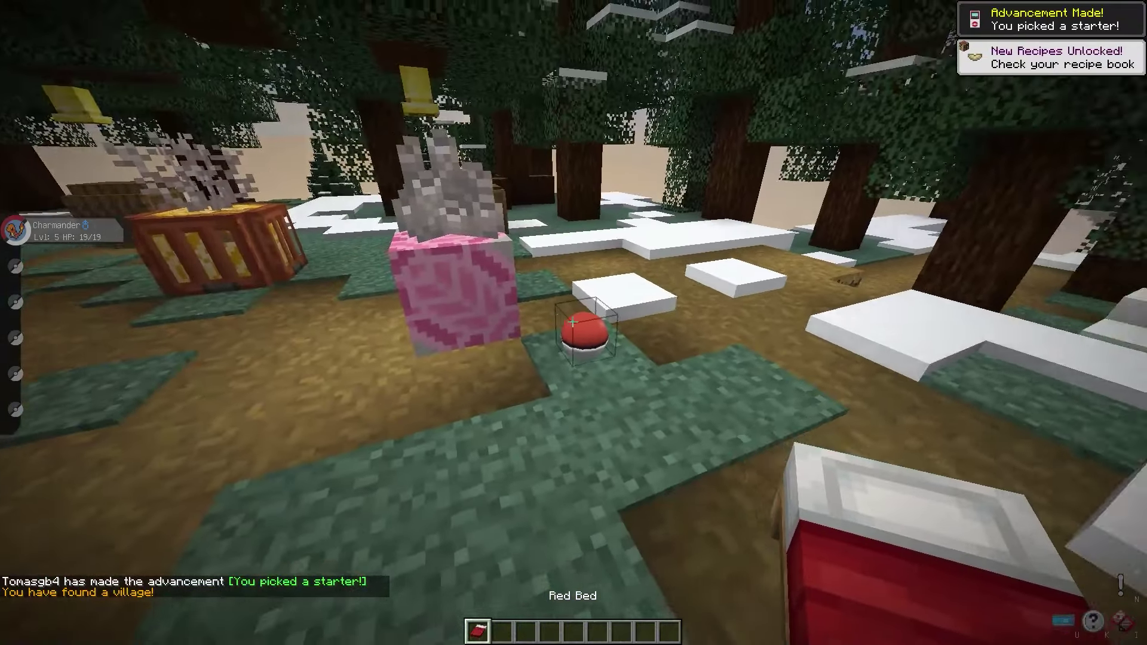